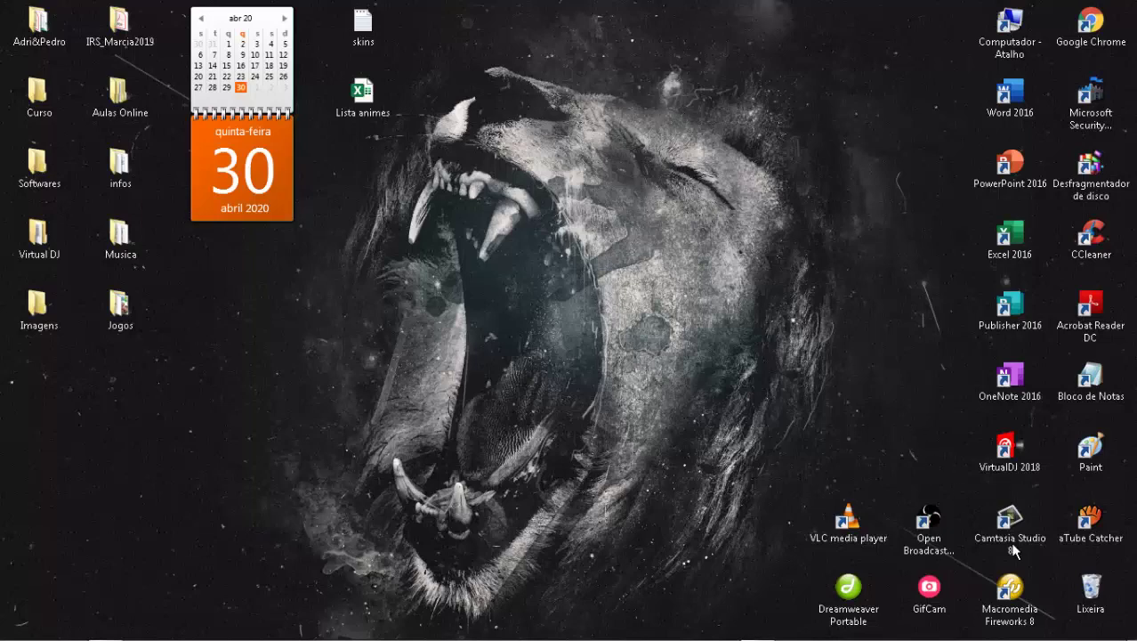
- Open the Recycle Bin (Lixeira) and empty it, permanently deleting all its items
double_click(1089, 589)
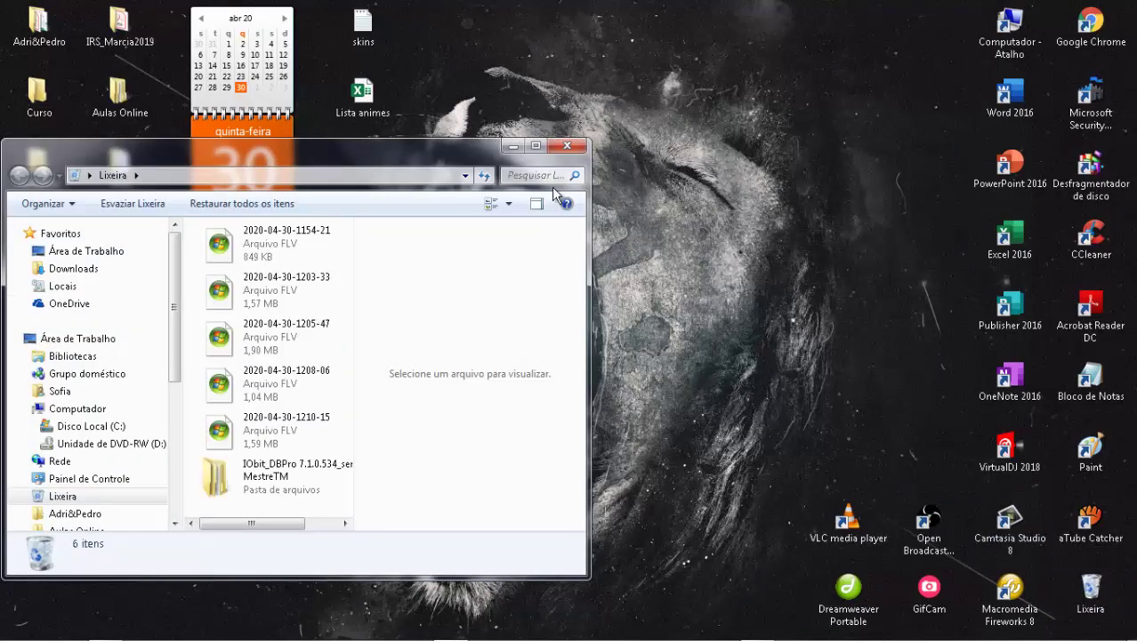
drag(348, 160, 847, 44)
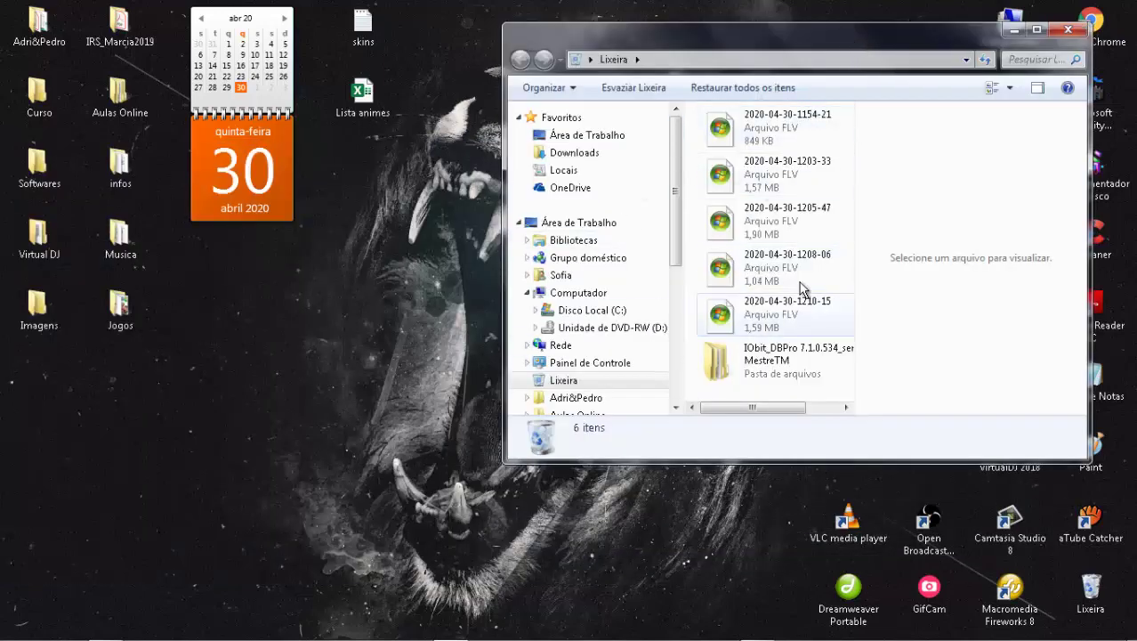
right_click(692, 126)
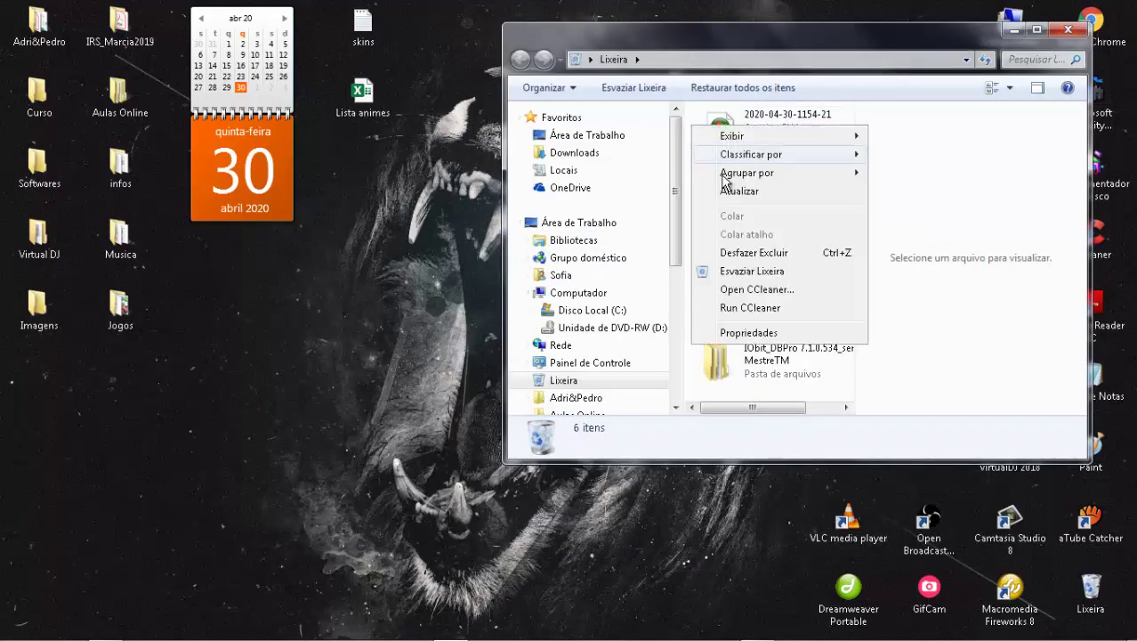
click(769, 274)
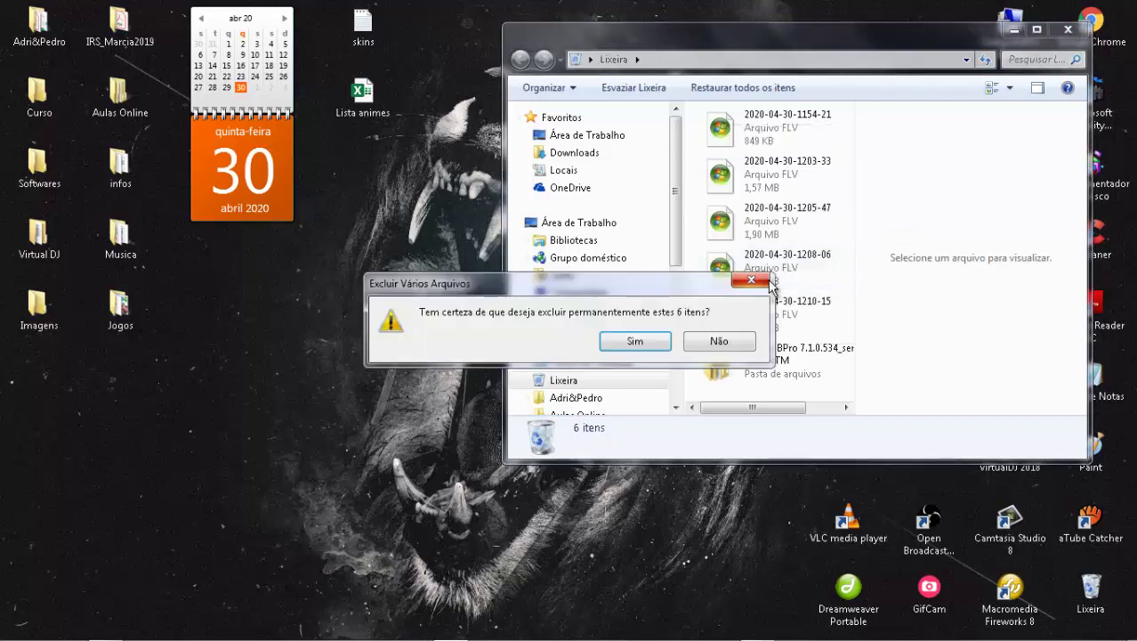
click(650, 343)
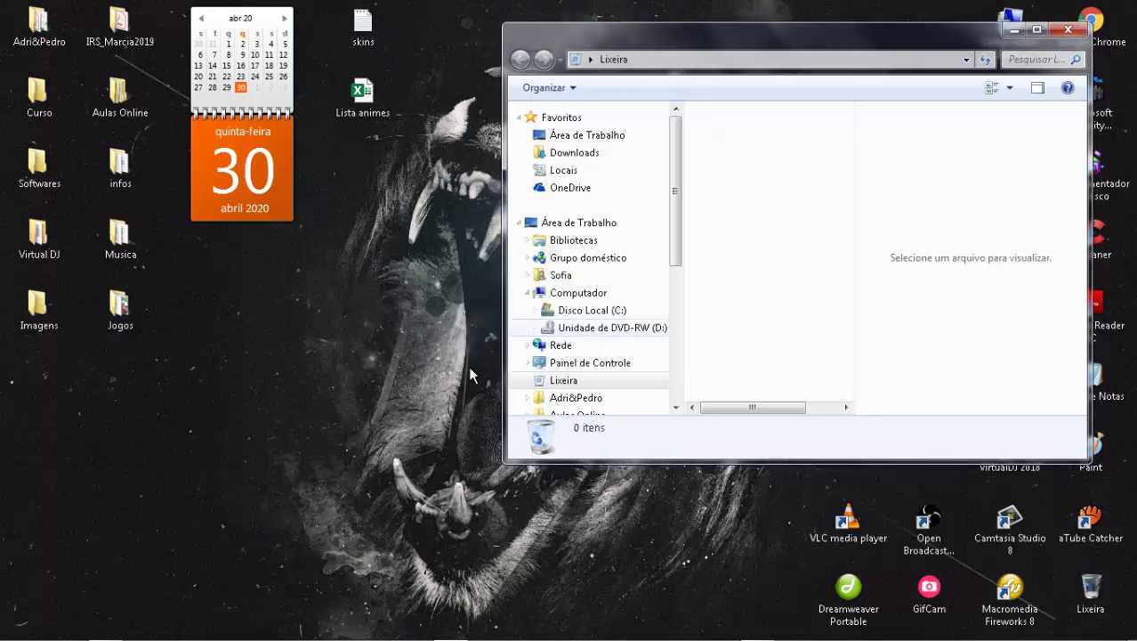
click(376, 377)
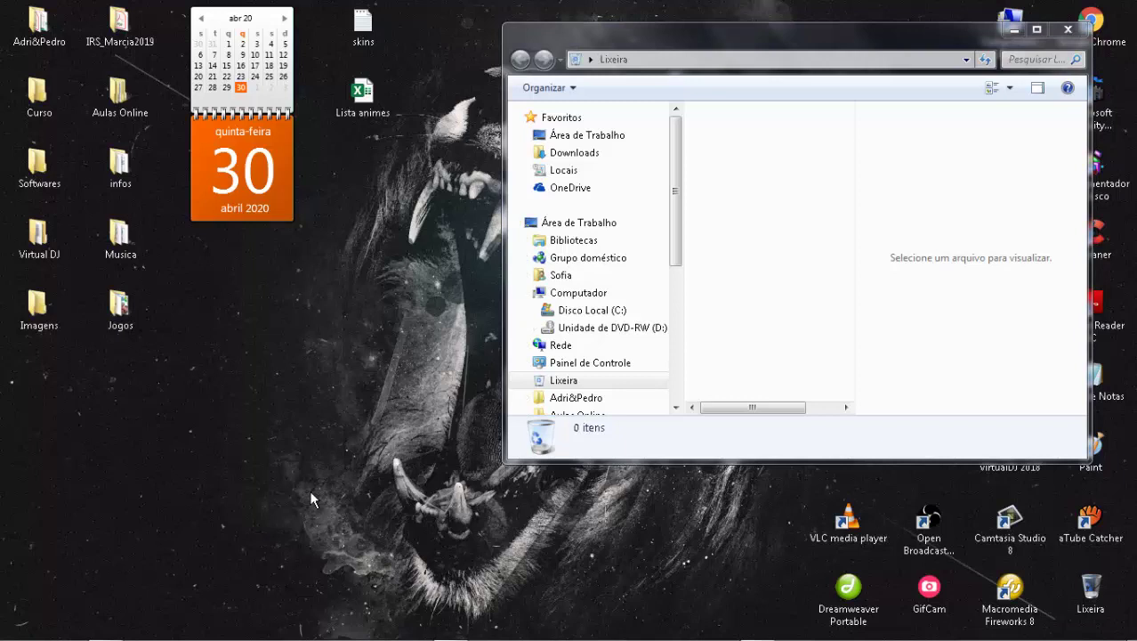
- Open the Windows Prefetch folder by running the command prefetch
key(super+r)
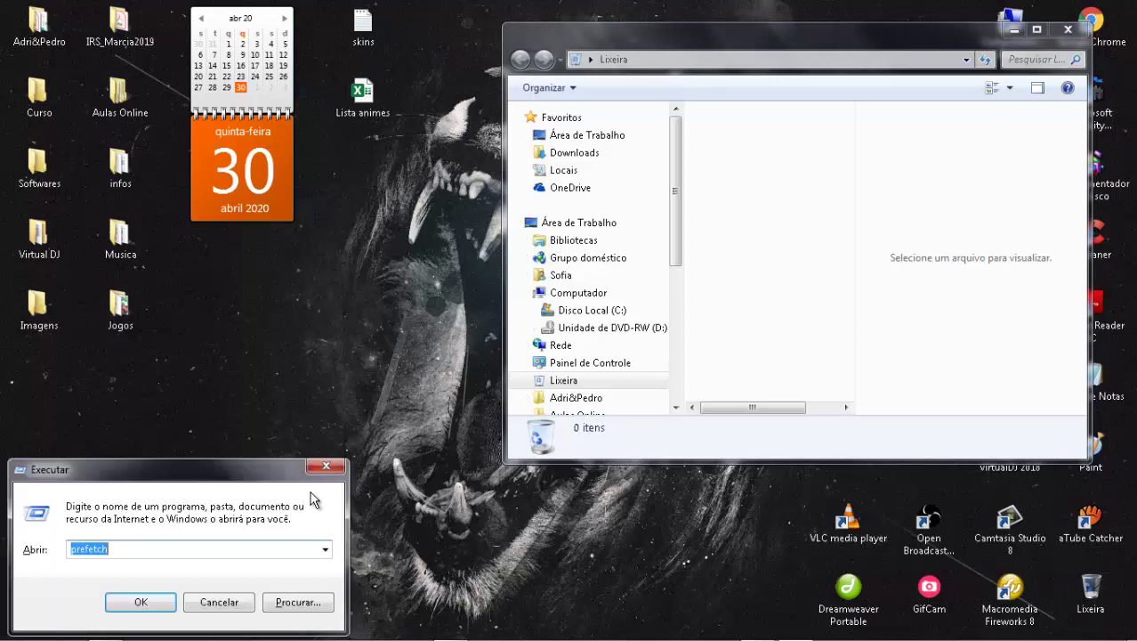
click(117, 546)
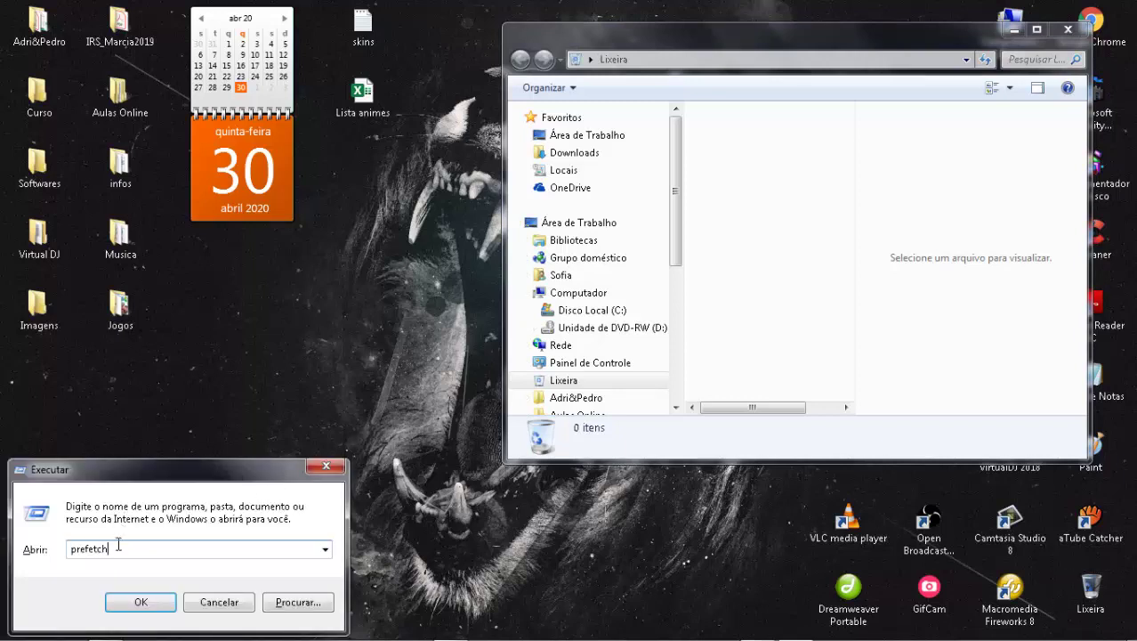
double_click(118, 547)
click(135, 550)
key(Return)
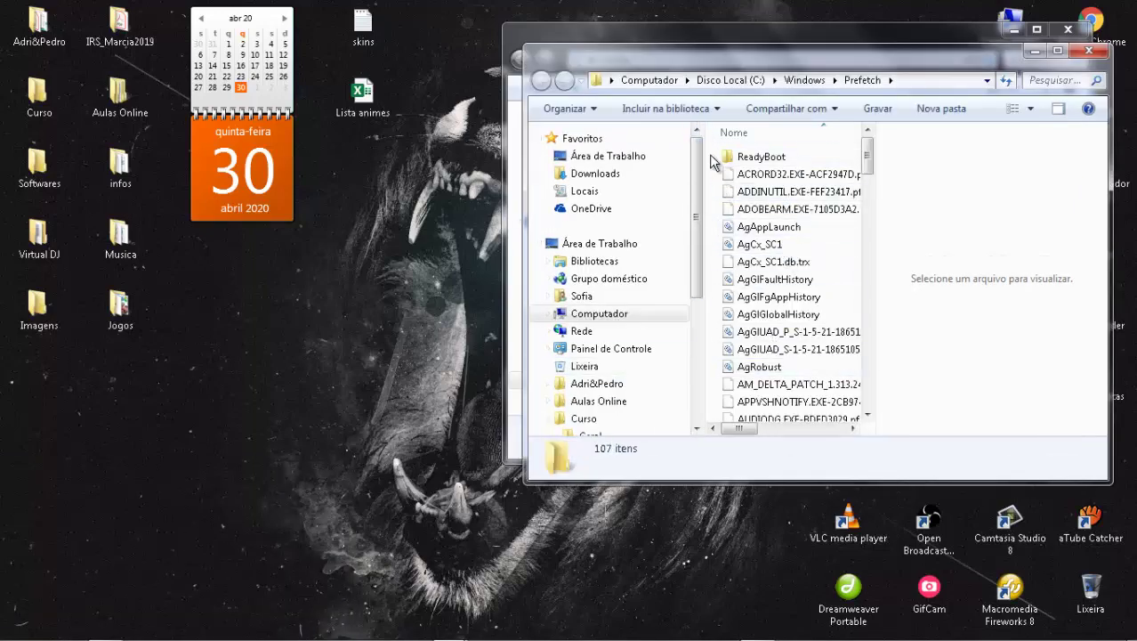
- Move all the items in the Prefetch folder to the Recycle Bin
drag(709, 154, 811, 481)
key(Delete)
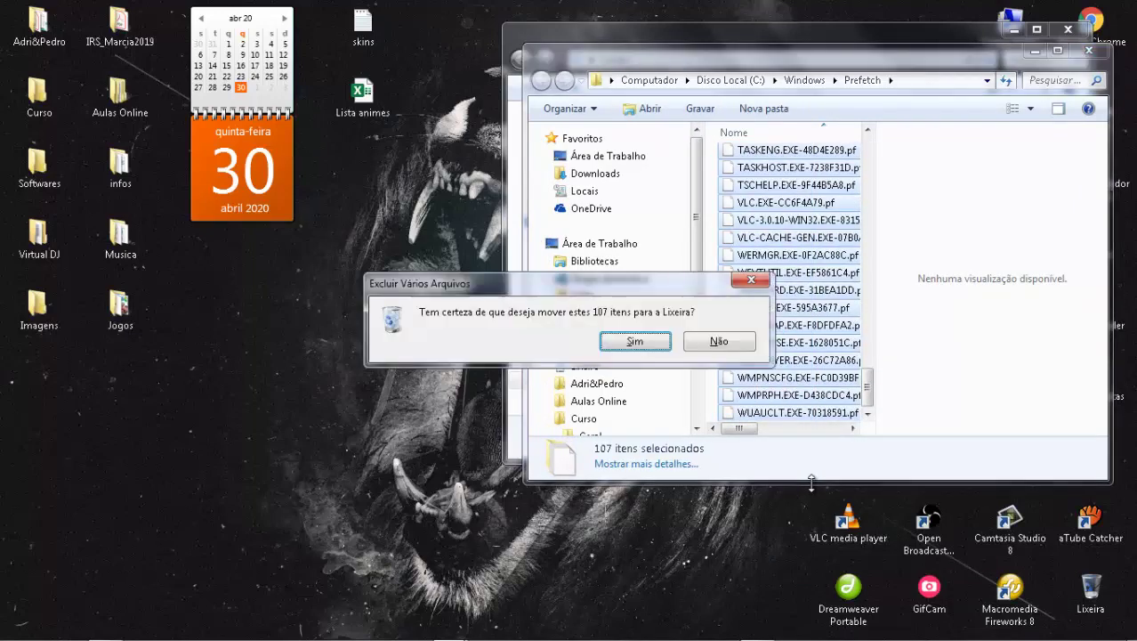
click(630, 344)
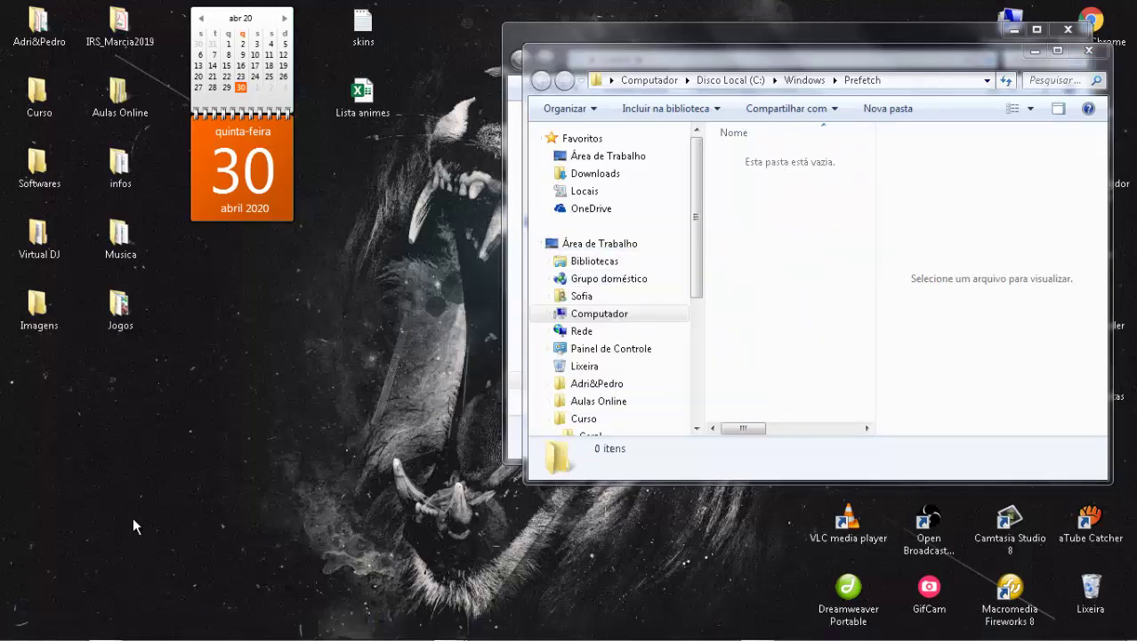
- Open the recent items folder by running the command recent
key(super+r)
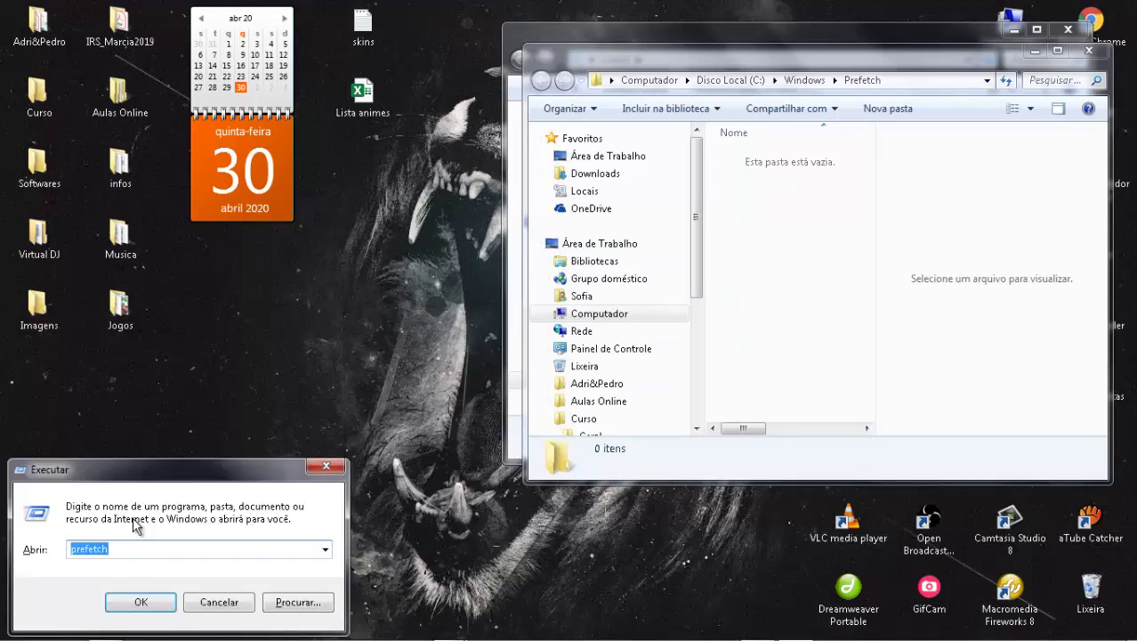
key(BackSpace)
text(recent)
double_click(114, 548)
click(125, 550)
key(Return)
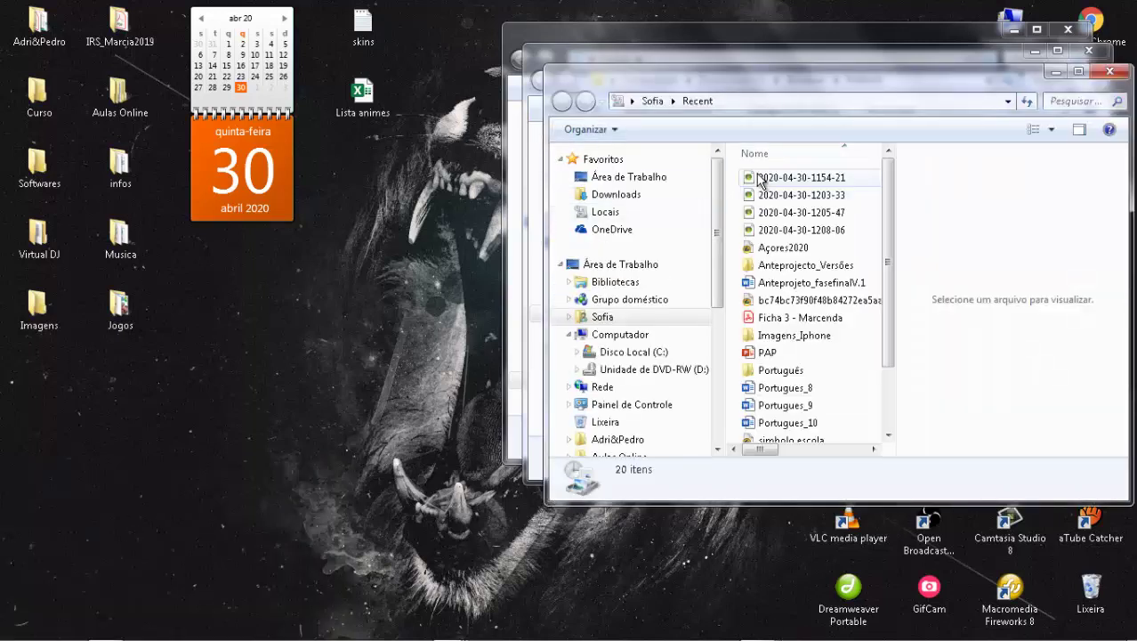
- Delete all the shortcuts in the Recent folder
drag(891, 258, 872, 360)
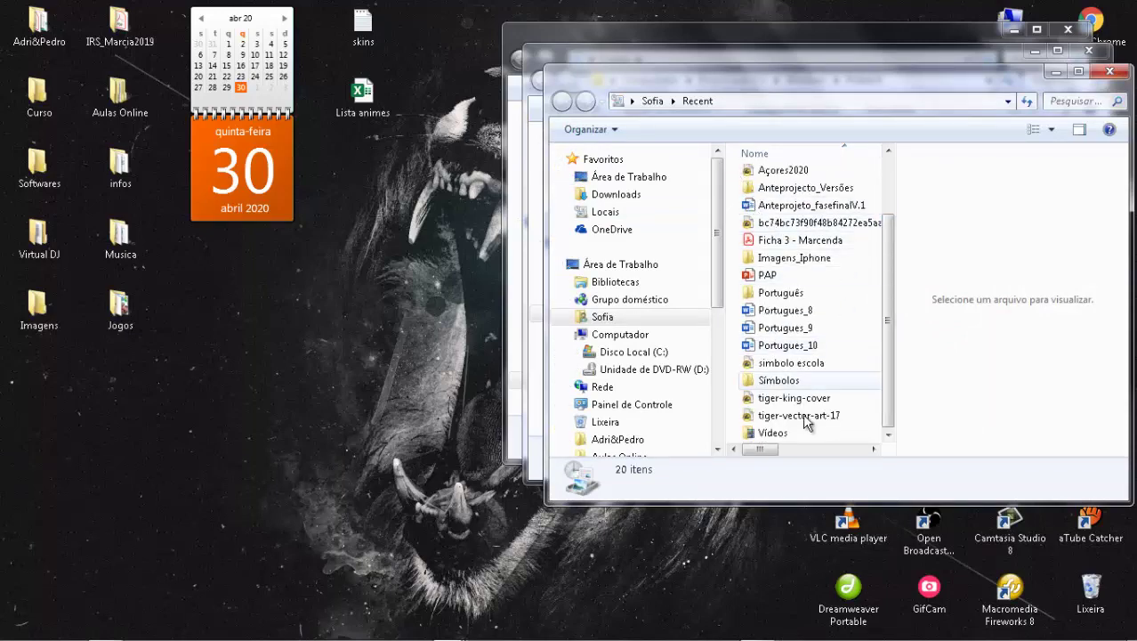
drag(739, 437, 843, 147)
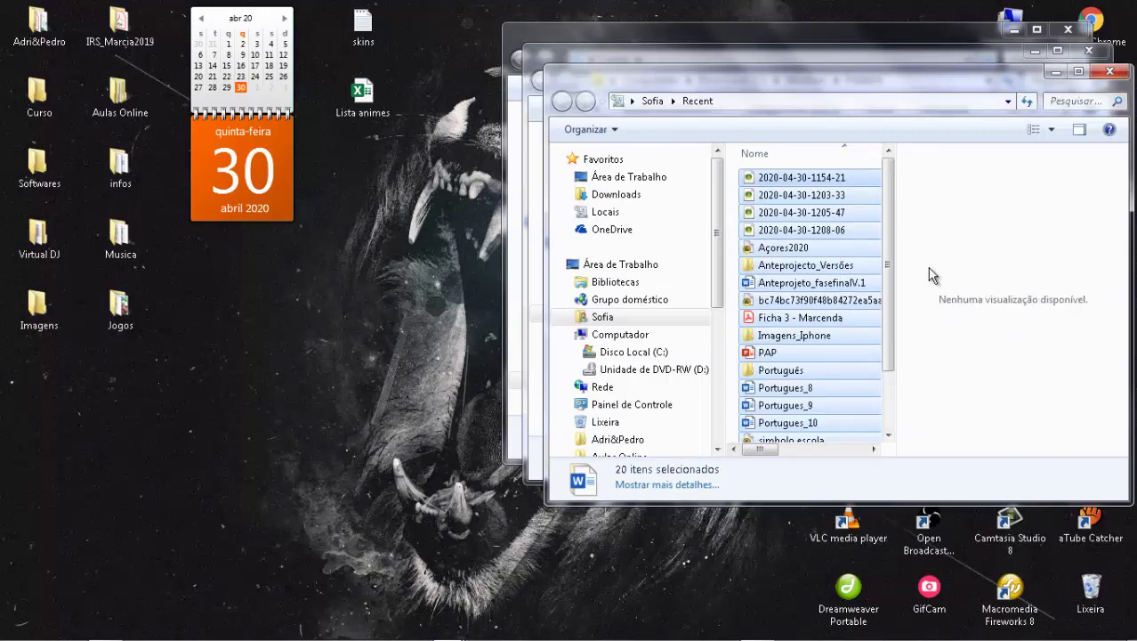
key(Delete)
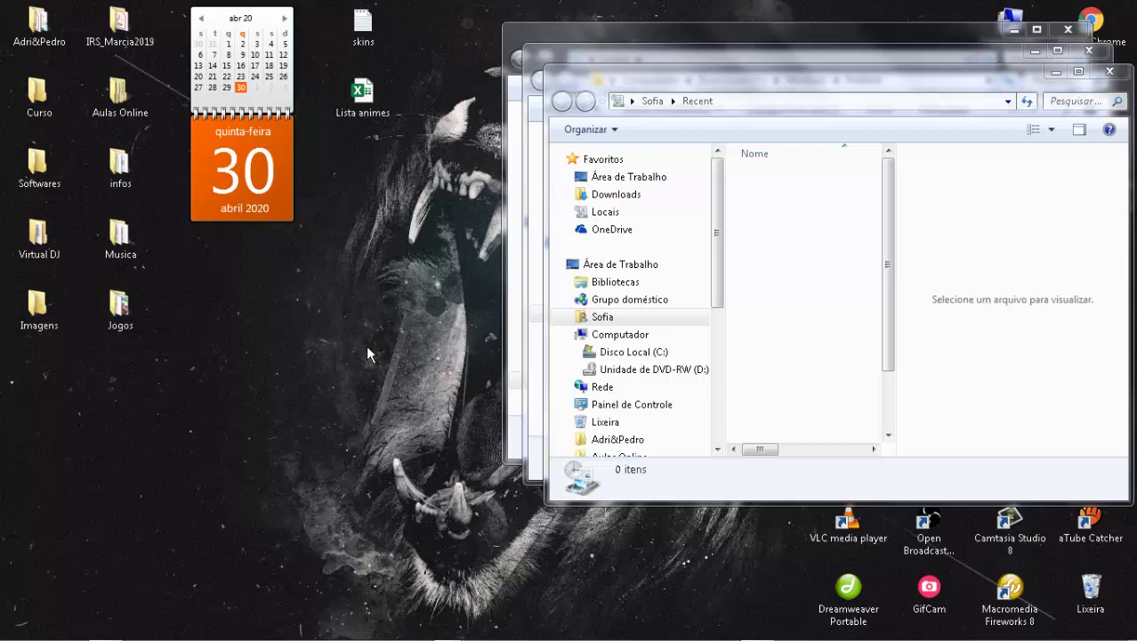
- Open the Windows Temp folder by running the command temp
key(super+r)
text(t)
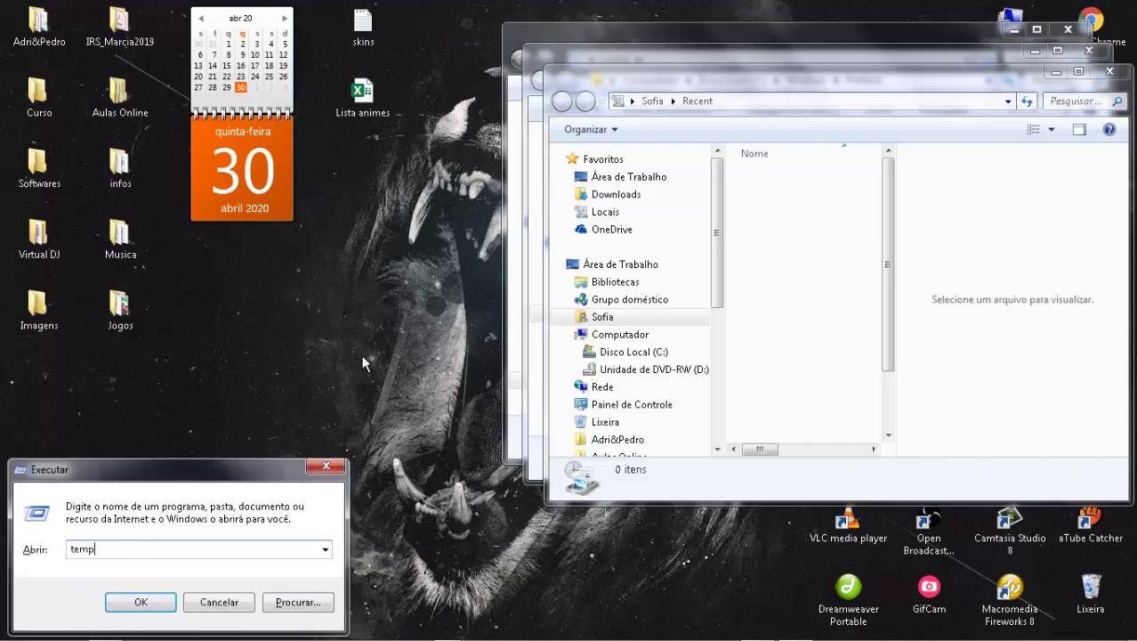
double_click(100, 549)
click(120, 549)
key(Return)
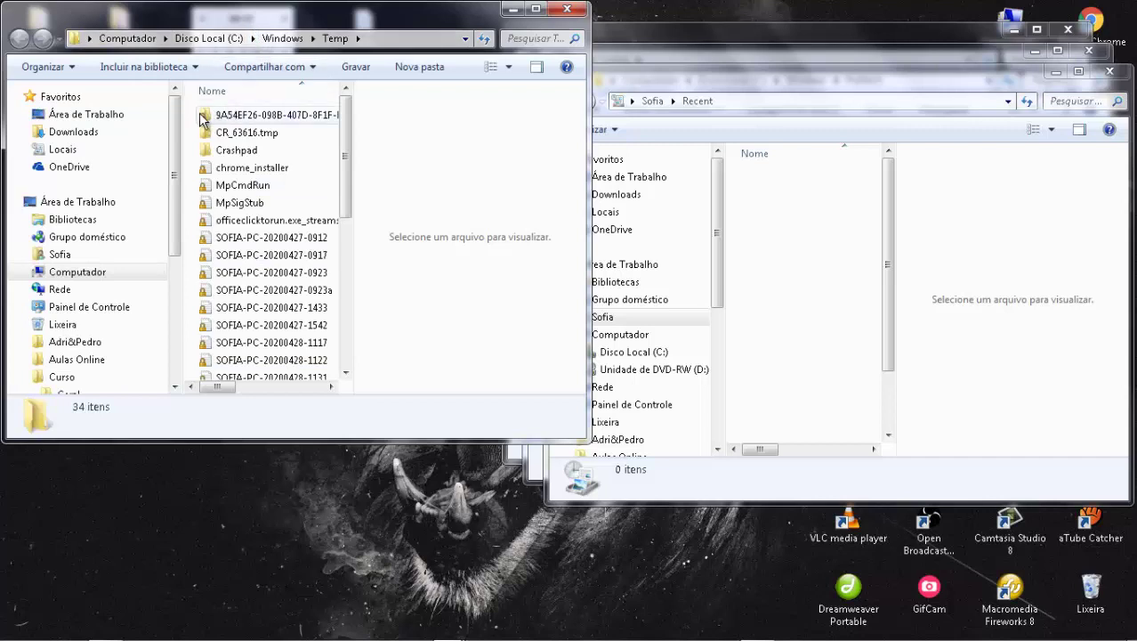
- Move all the items in the Windows Temp folder to the Recycle Bin, skipping the file in use, and set the window aside
click(201, 120)
key(ctrl+a)
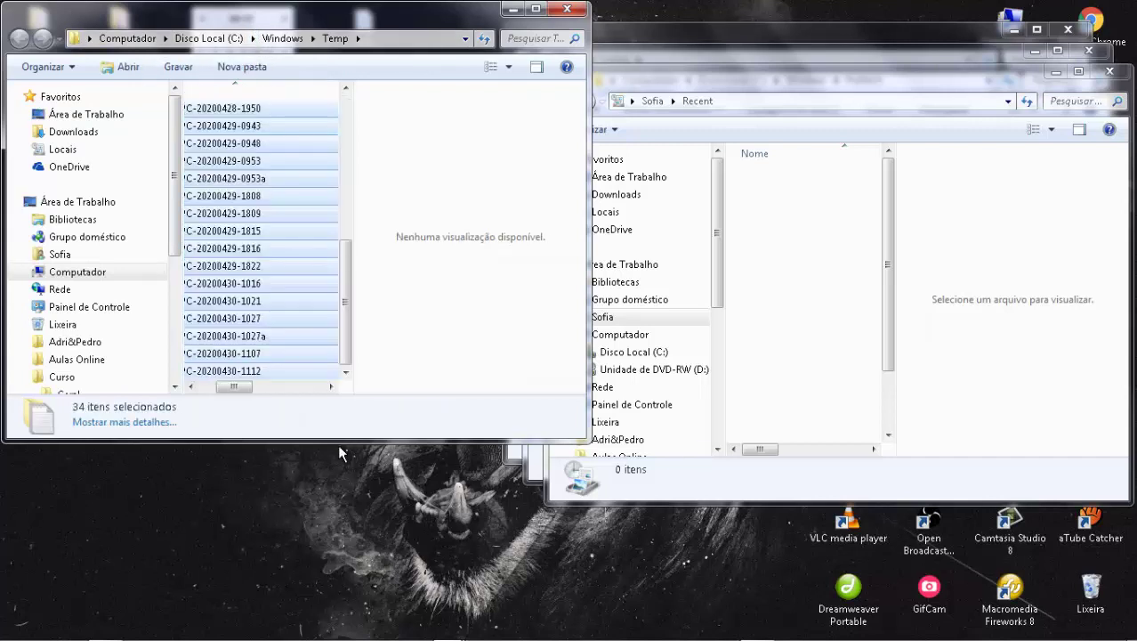
key(Delete)
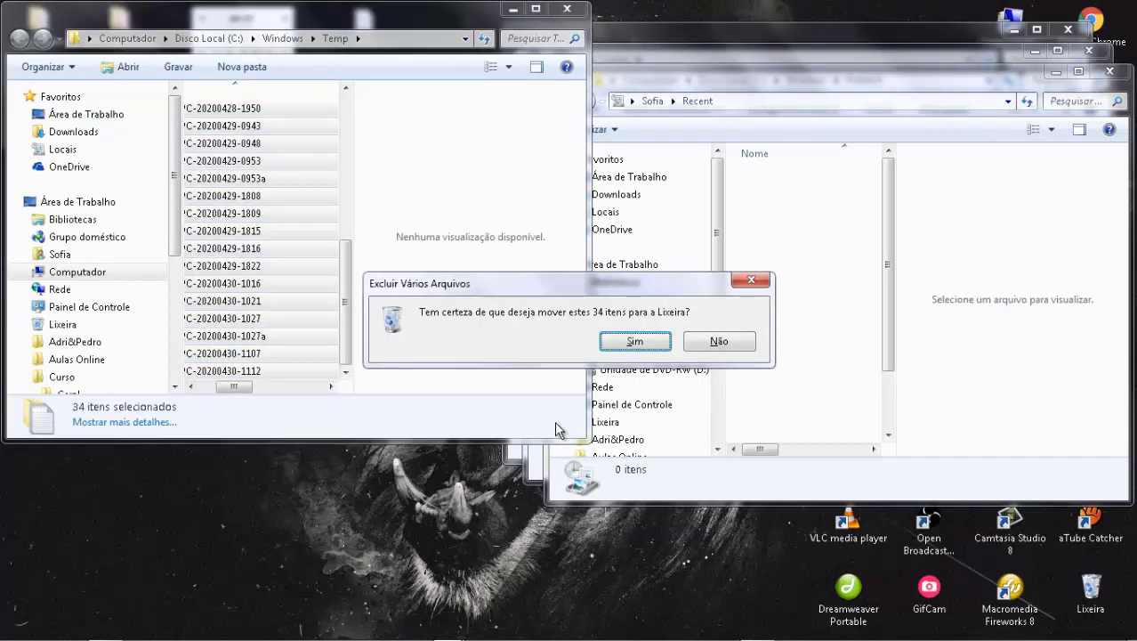
click(633, 341)
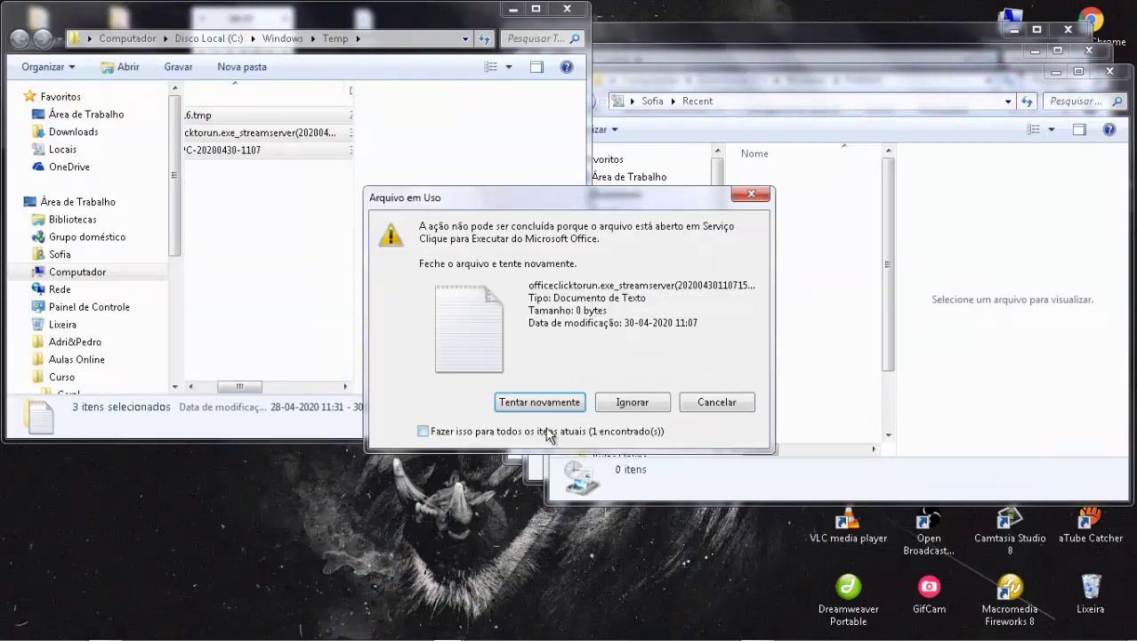
click(648, 401)
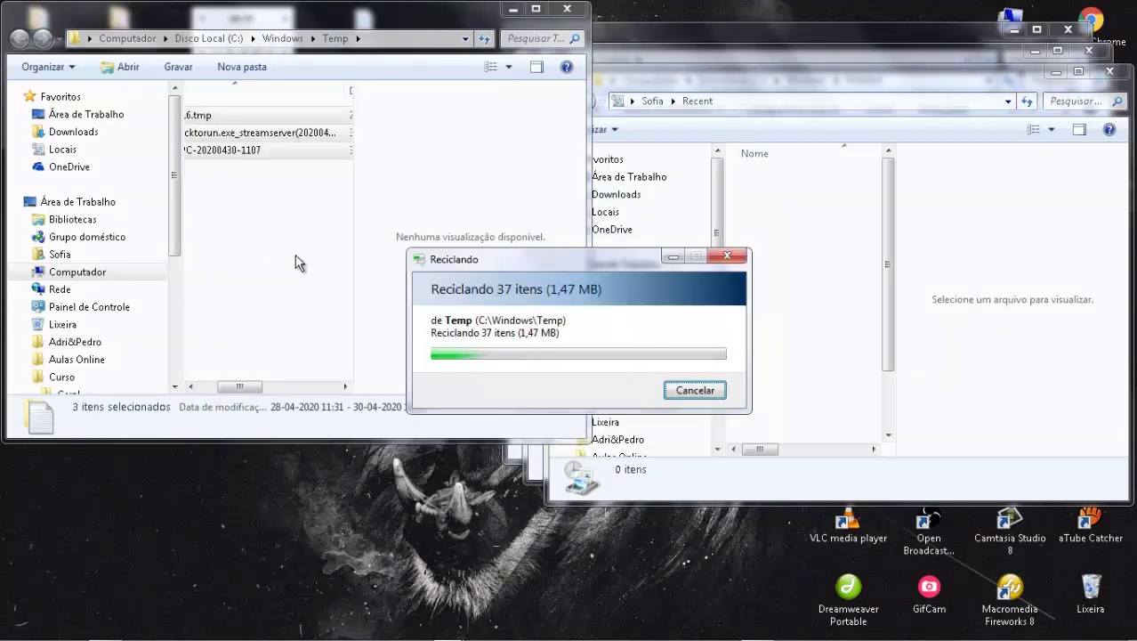
drag(238, 386, 184, 384)
click(272, 242)
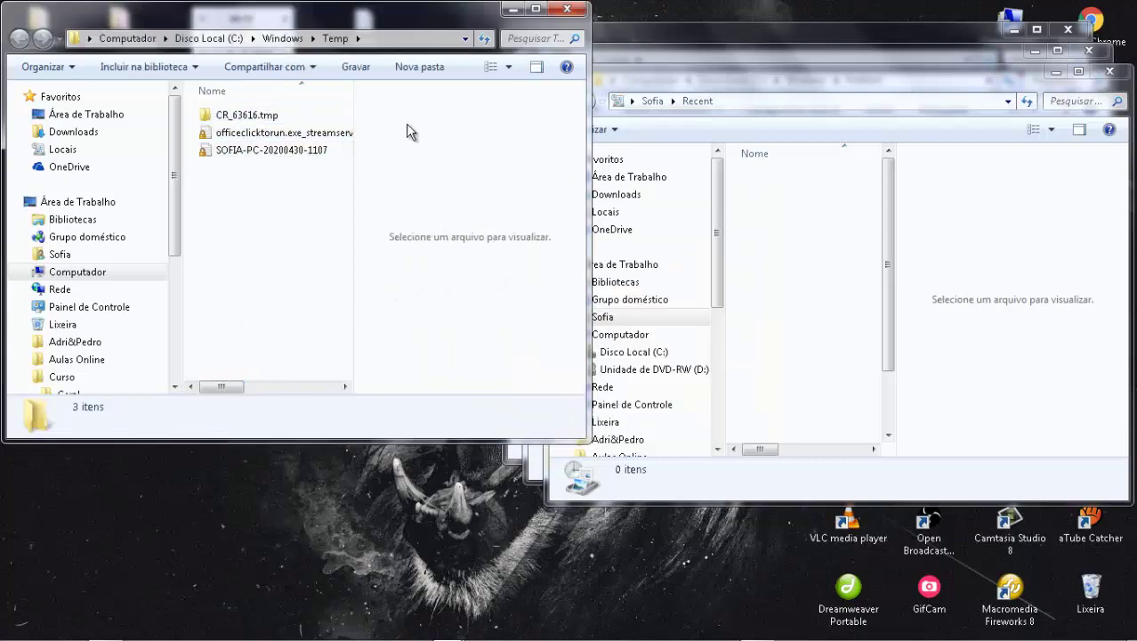
drag(445, 17, 990, 69)
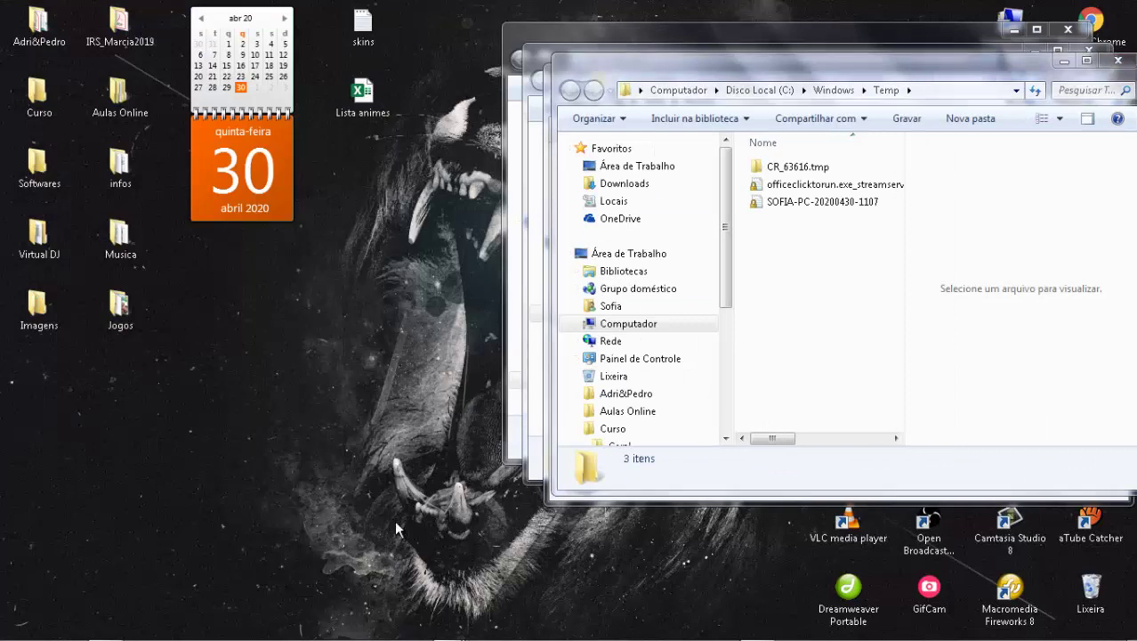
- Run %temp% and move all the items in the user's Temp folder to the Recycle Bin, skipping all items in use, and close that folder
key(super+r)
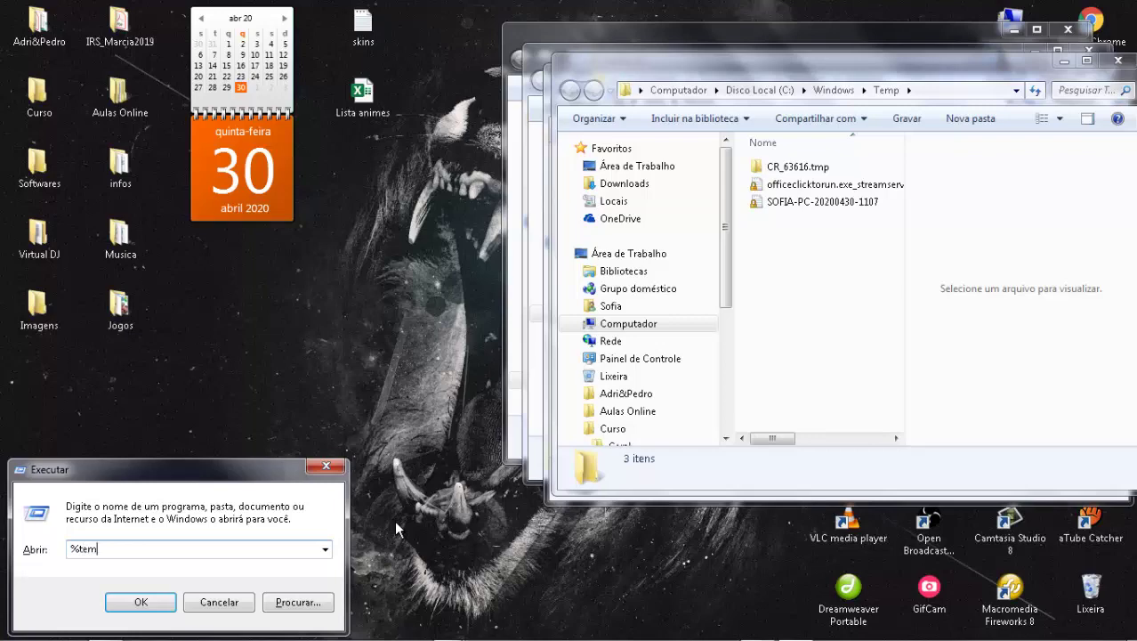
key(Return)
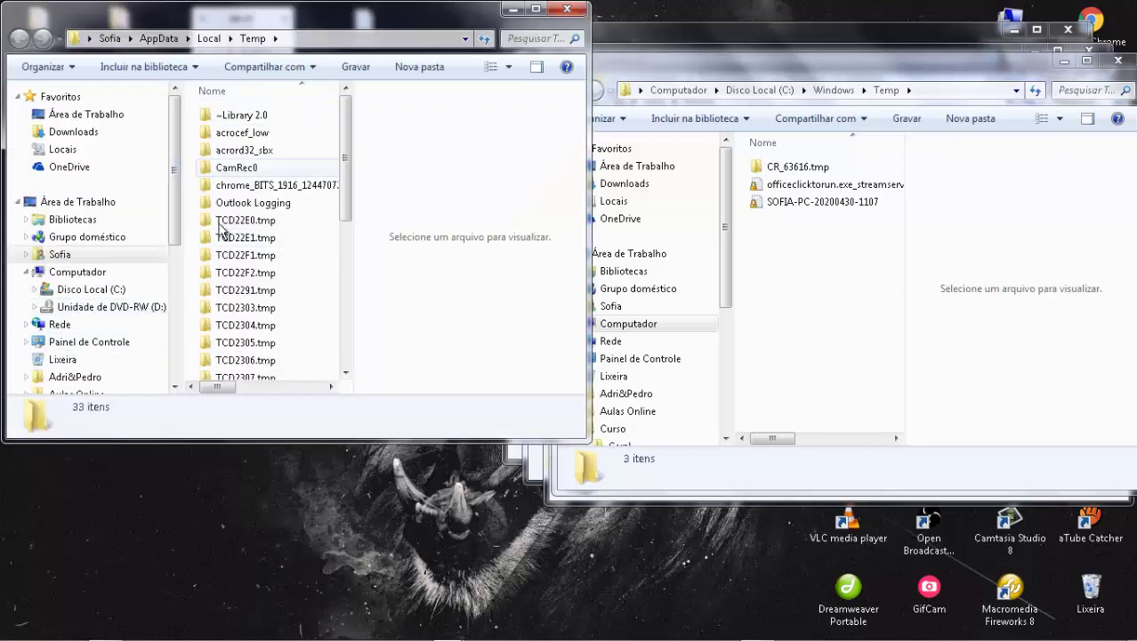
drag(348, 173, 267, 116)
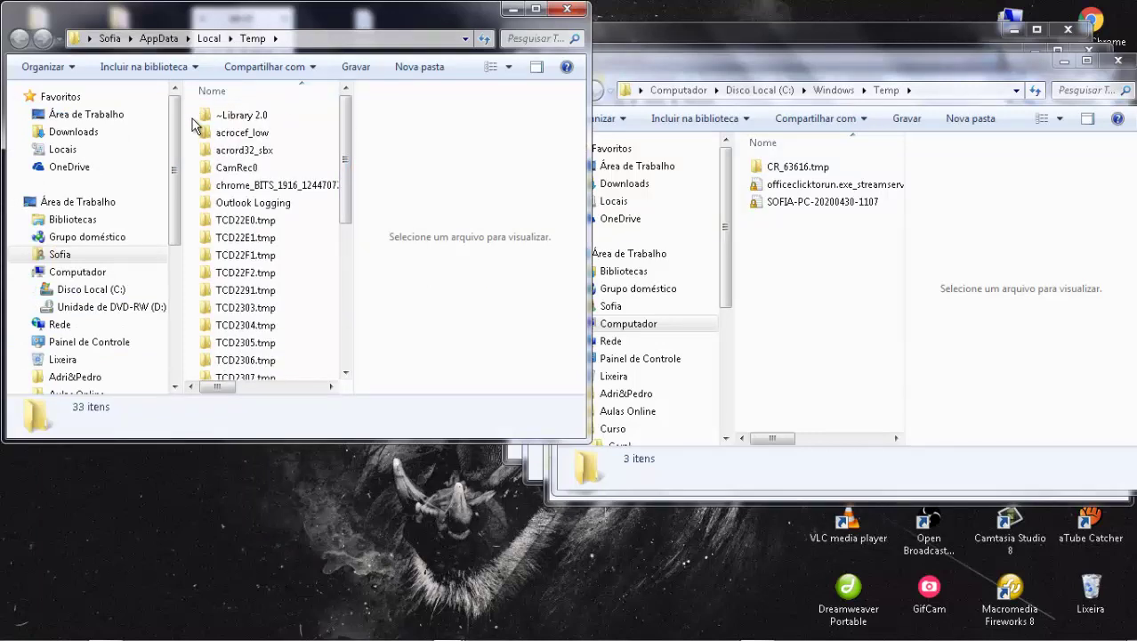
drag(192, 124, 286, 430)
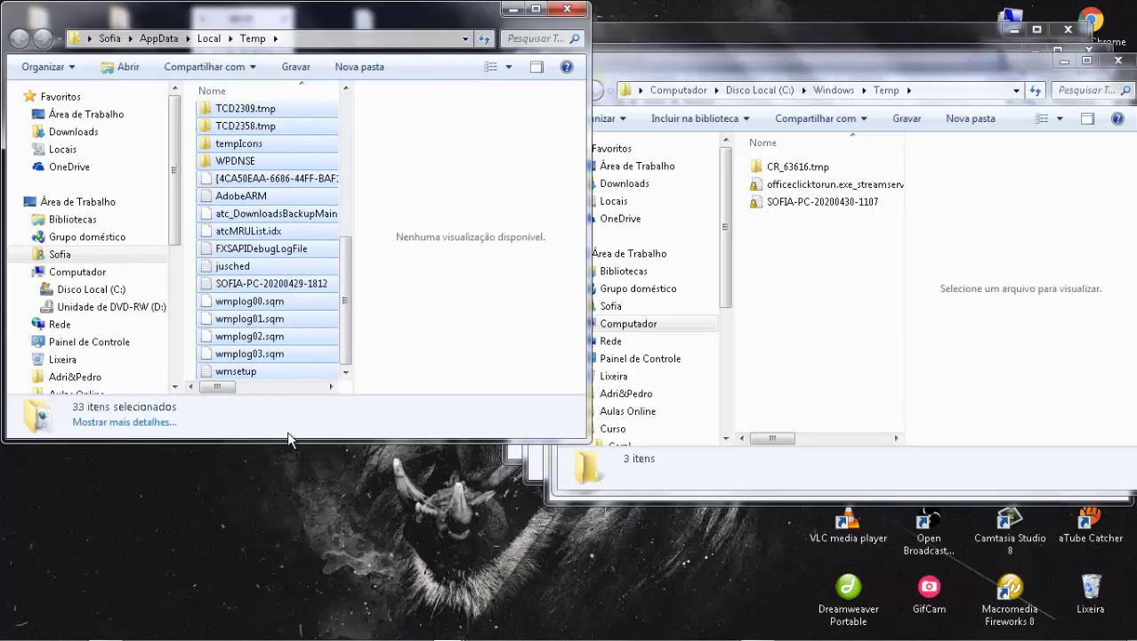
key(Delete)
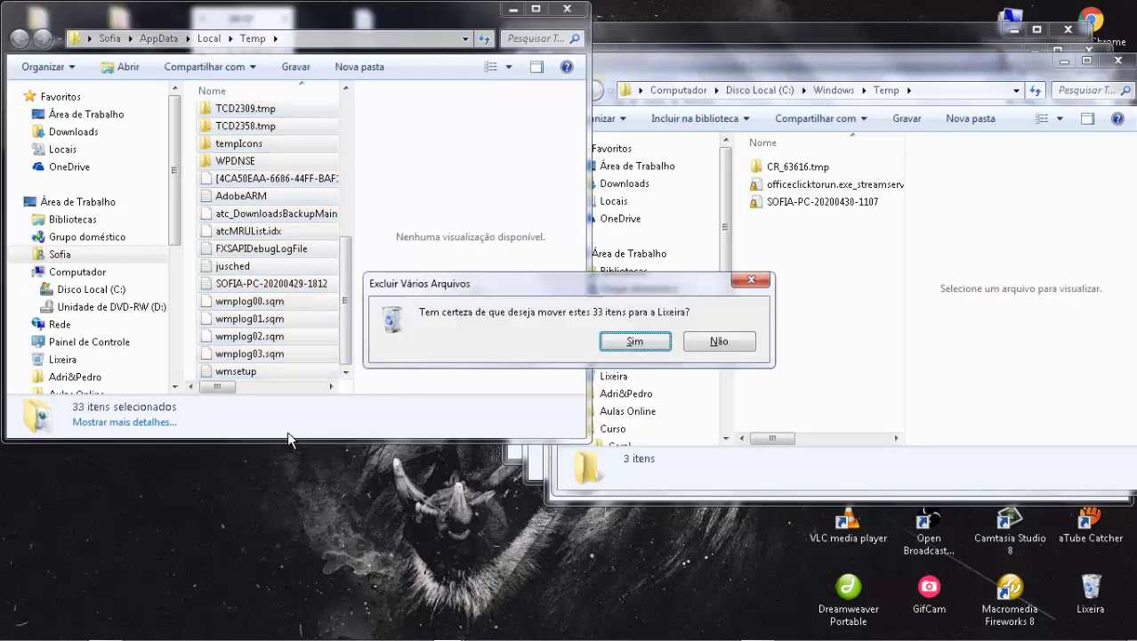
click(639, 341)
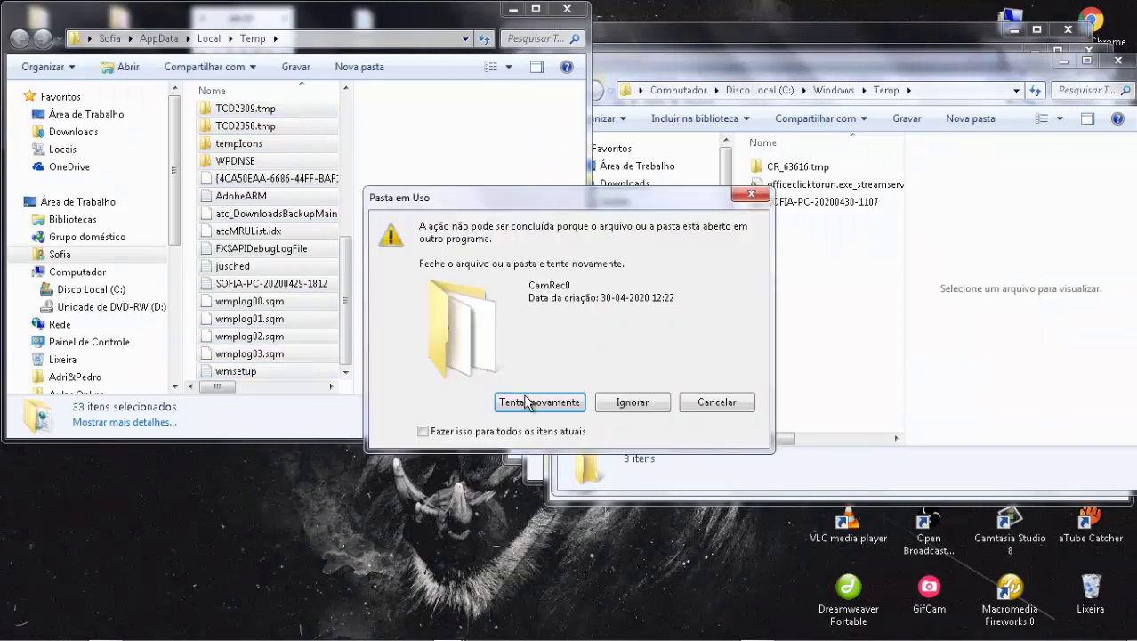
click(423, 431)
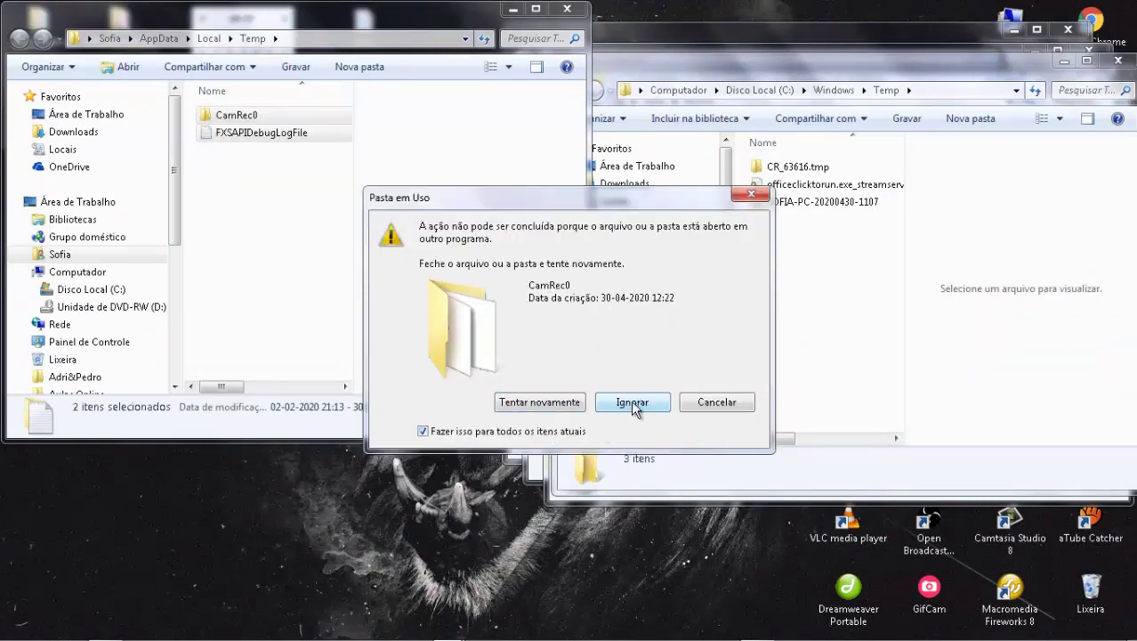
click(632, 404)
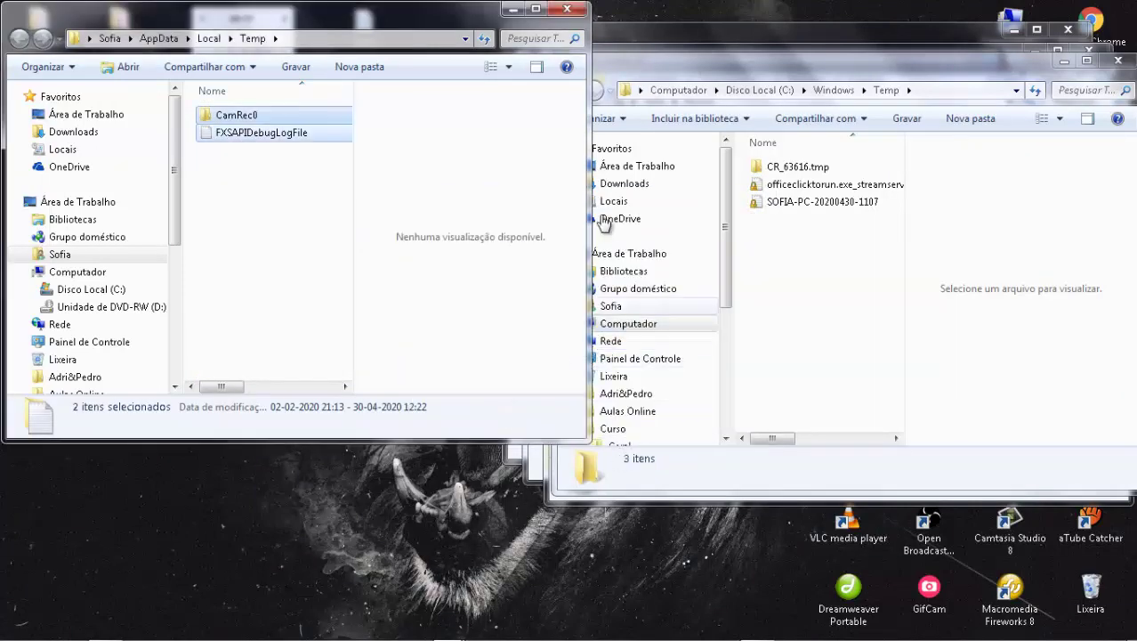
click(567, 10)
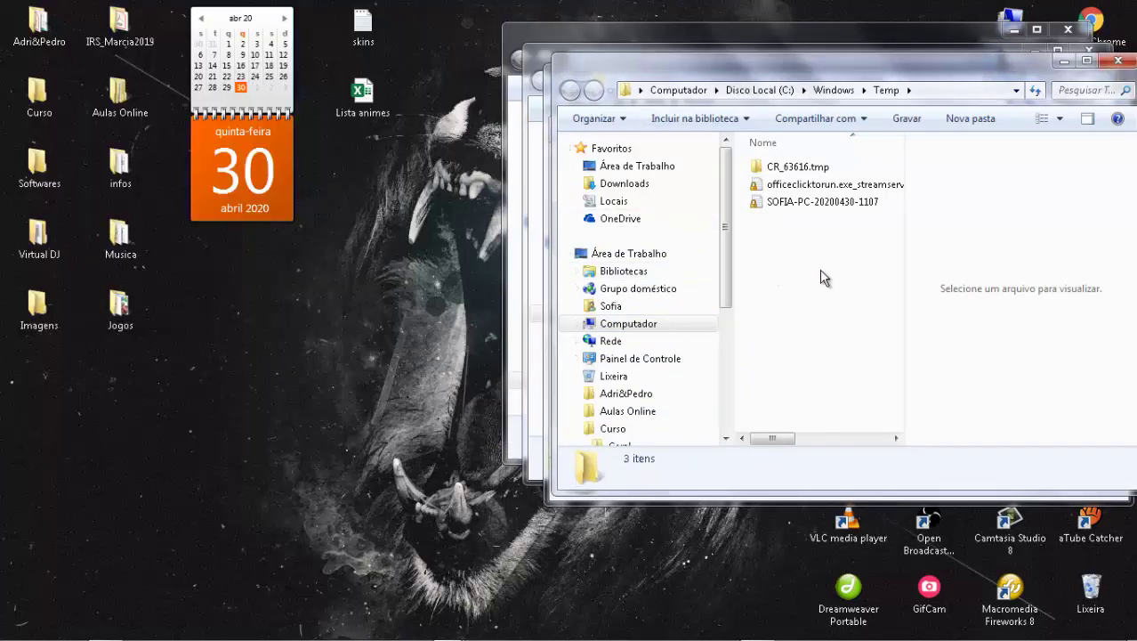
- Try to delete the three remaining items in the Windows Temp folder
drag(822, 278, 812, 162)
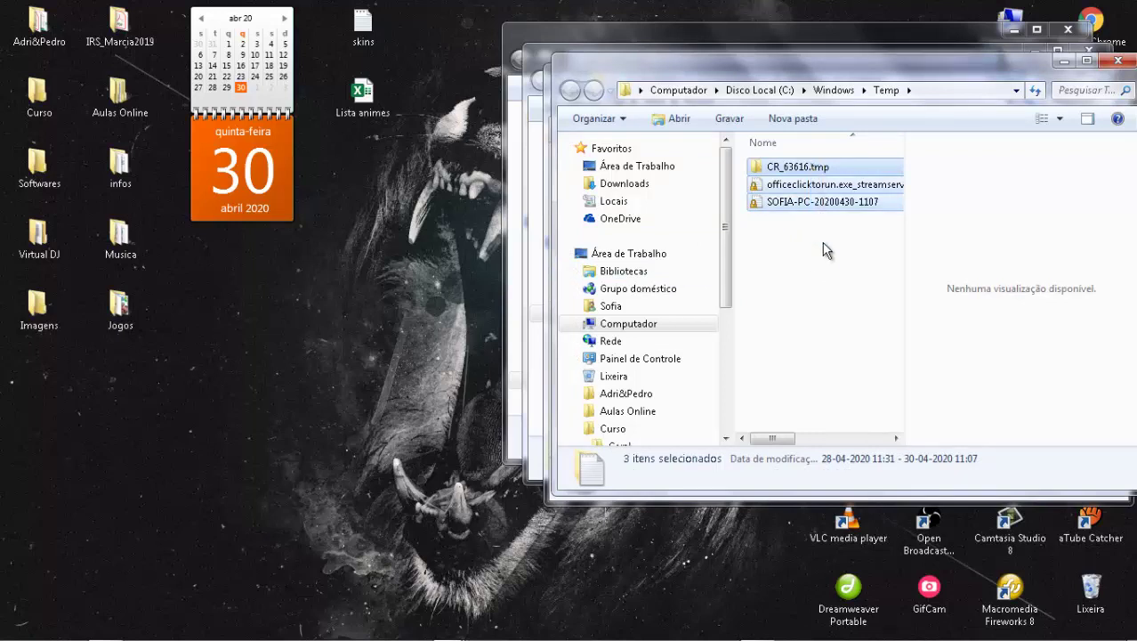
key(Delete)
click(612, 341)
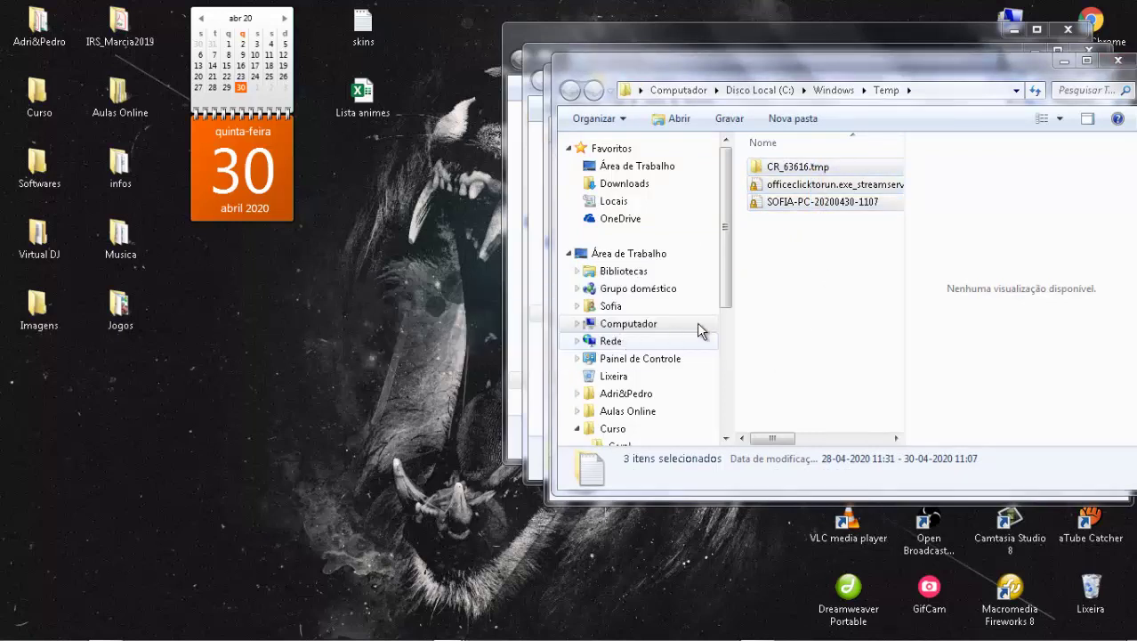
- Skip the items in use in the Windows Temp folder and close the Temp and Prefetch folder windows
click(648, 397)
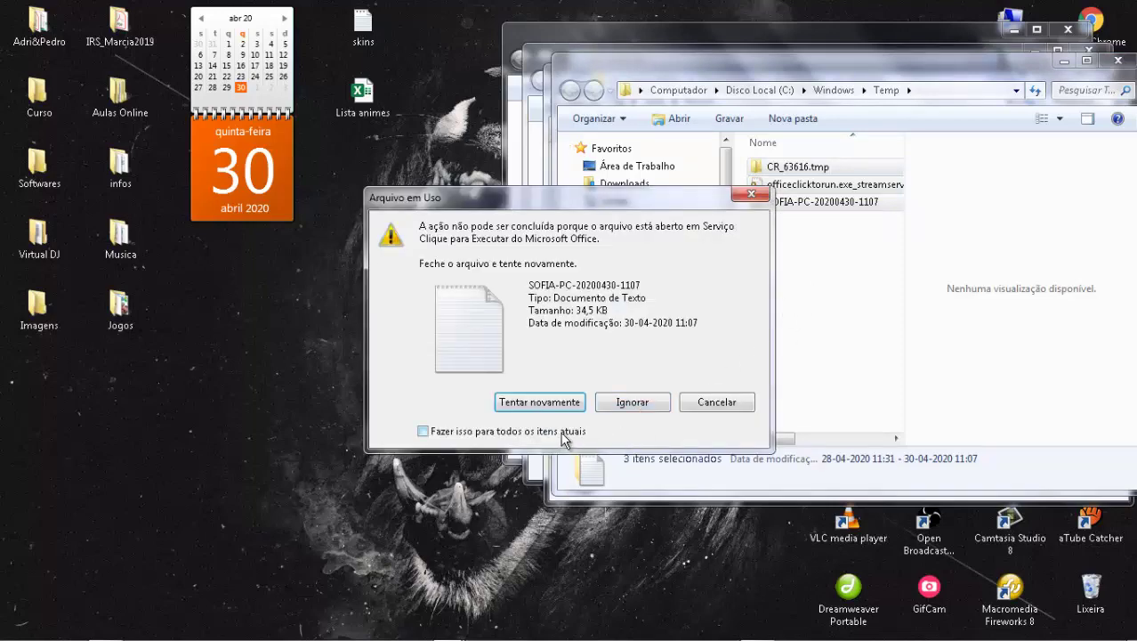
click(639, 398)
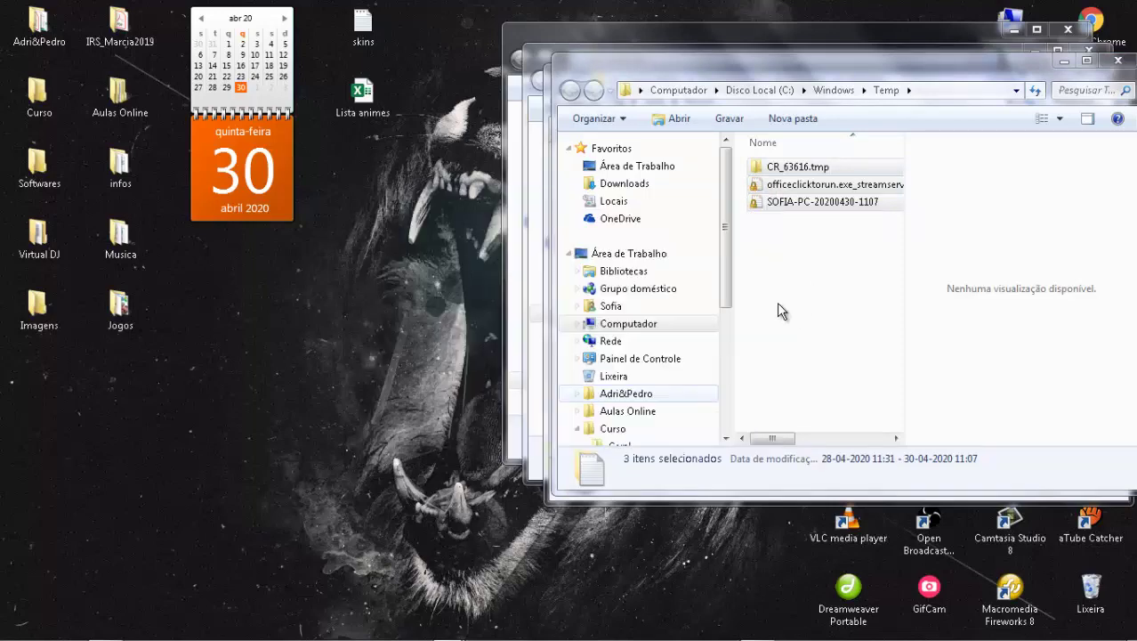
click(1113, 62)
click(1106, 71)
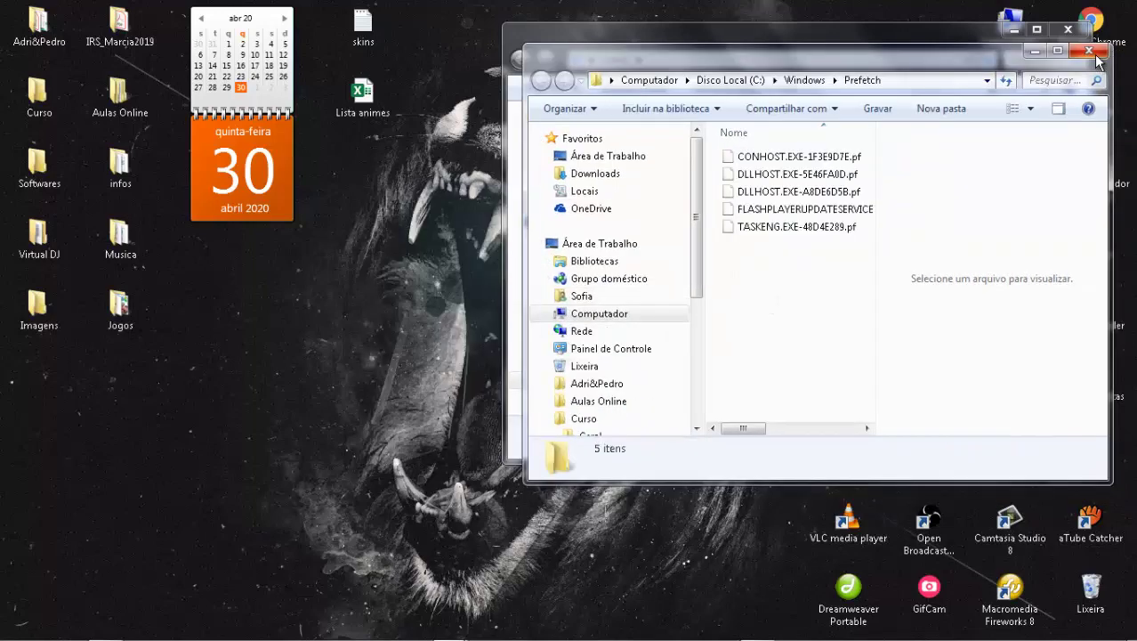
click(1096, 55)
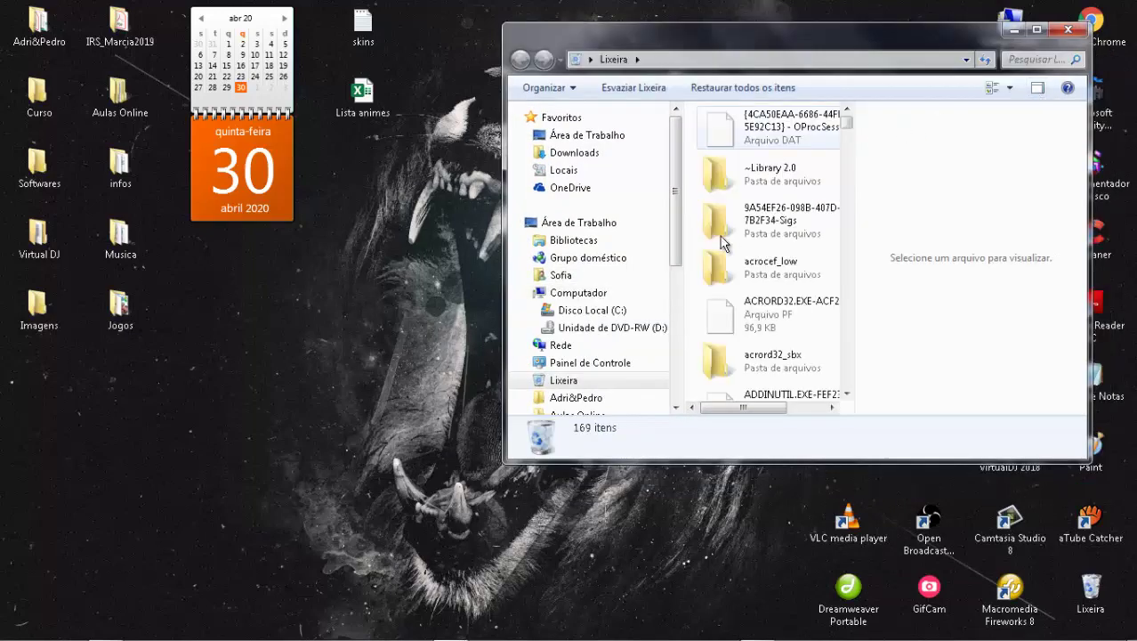
- Maximize the Recycle Bin window, show its contents as medium icons and widen the file list across the window
drag(750, 35, 556, 67)
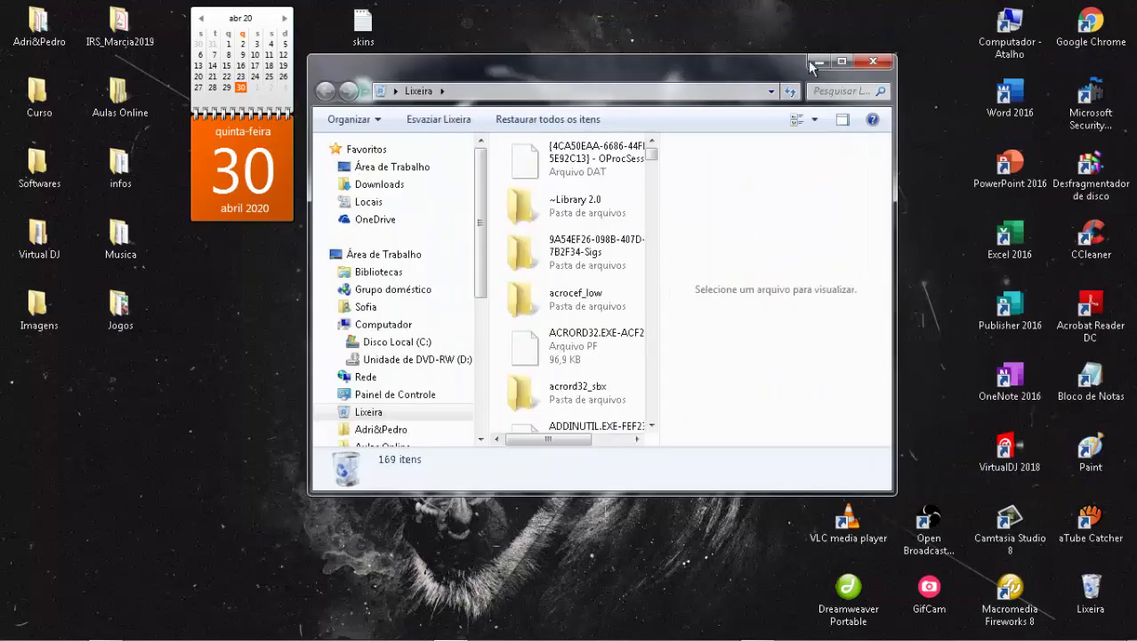
double_click(836, 67)
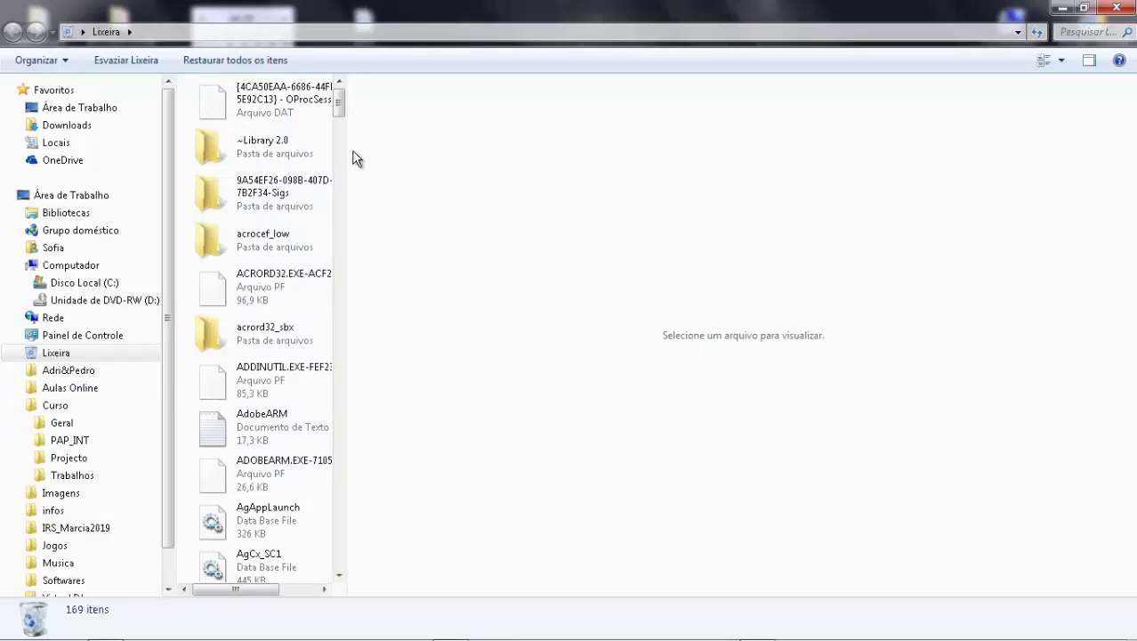
scroll(348, 170, down, 5)
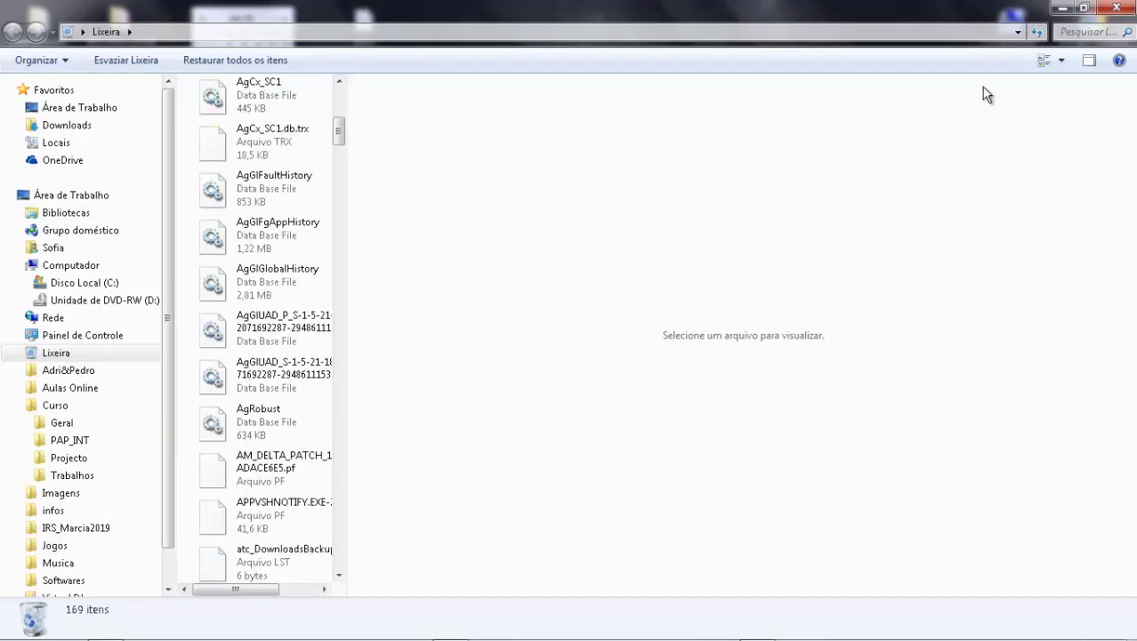
click(1059, 60)
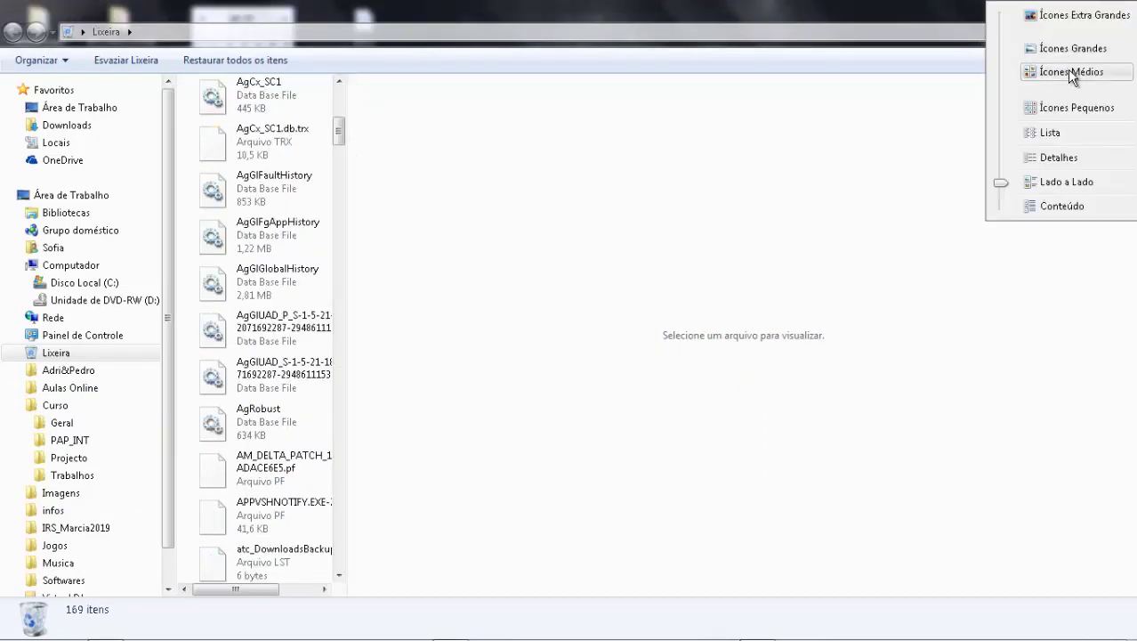
click(1069, 72)
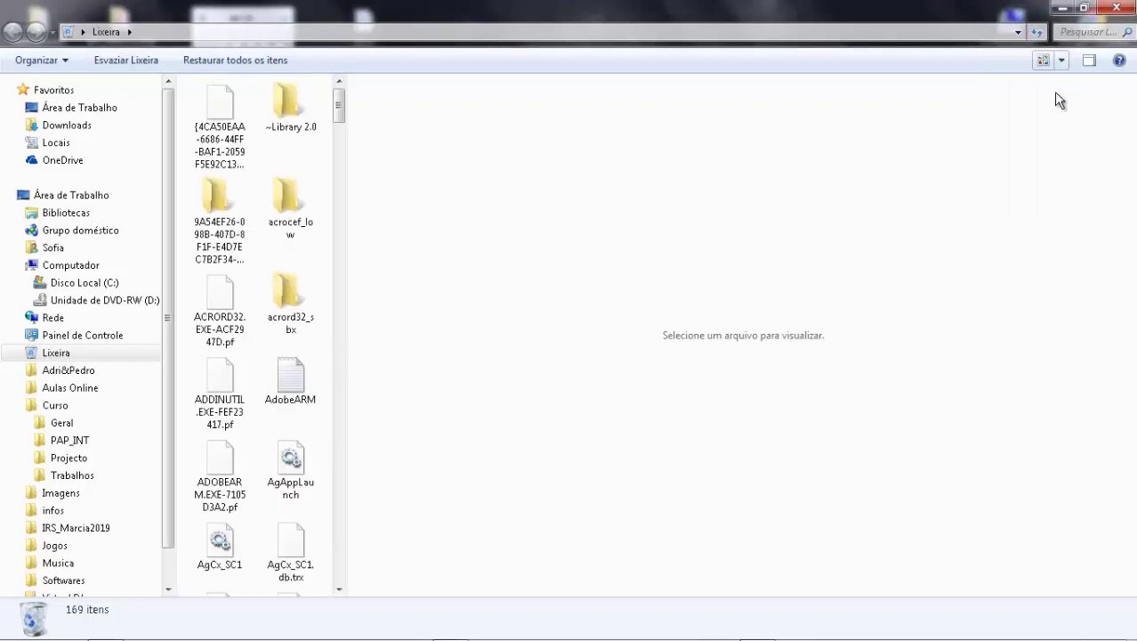
drag(347, 263, 1133, 237)
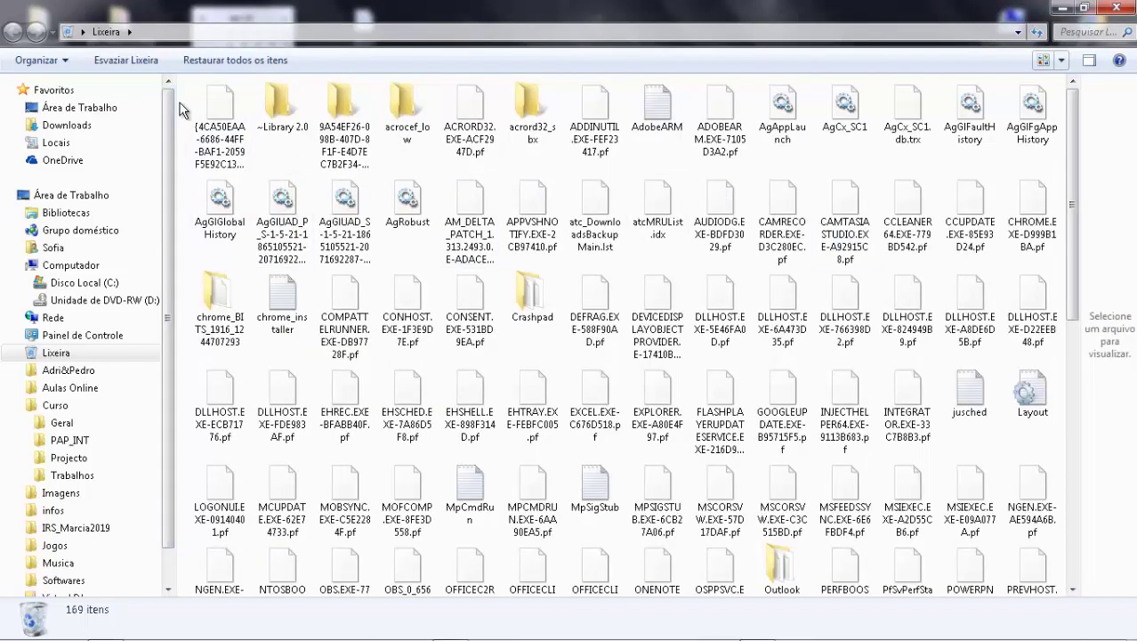
- Permanently delete all the items in the Recycle Bin and close its window
drag(182, 101, 1090, 635)
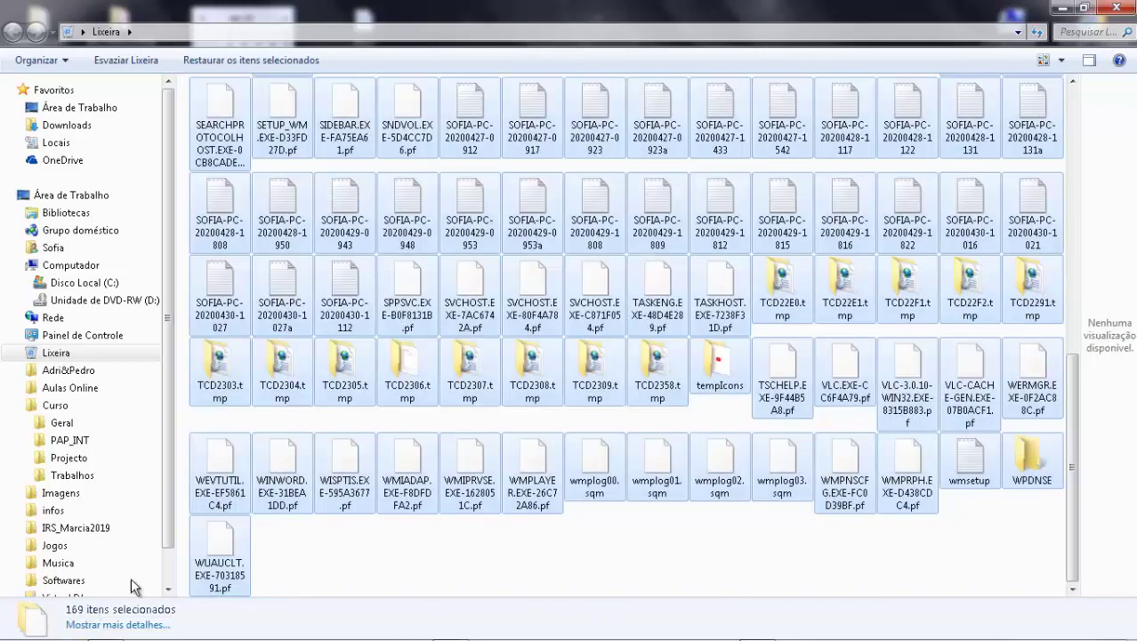
right_click(473, 369)
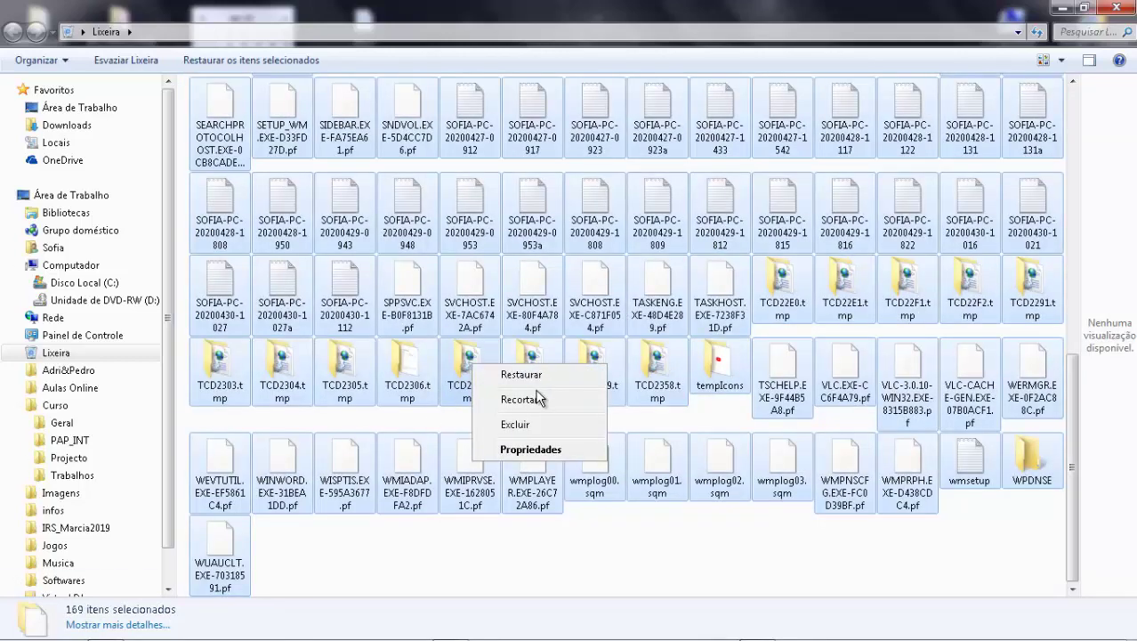
click(532, 423)
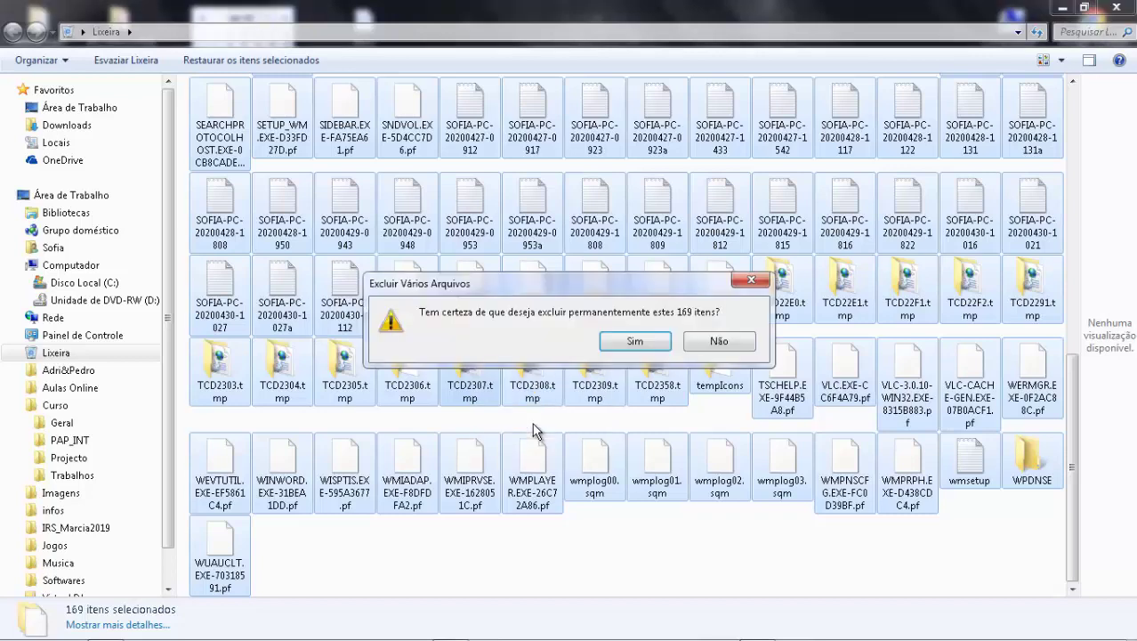
click(648, 347)
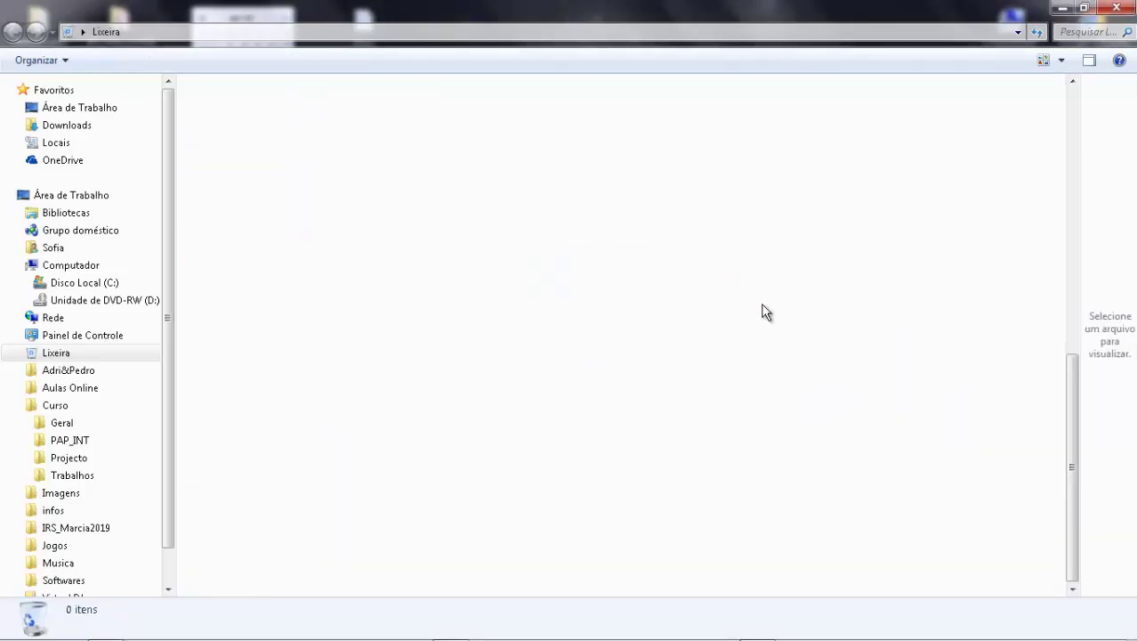
click(1118, 8)
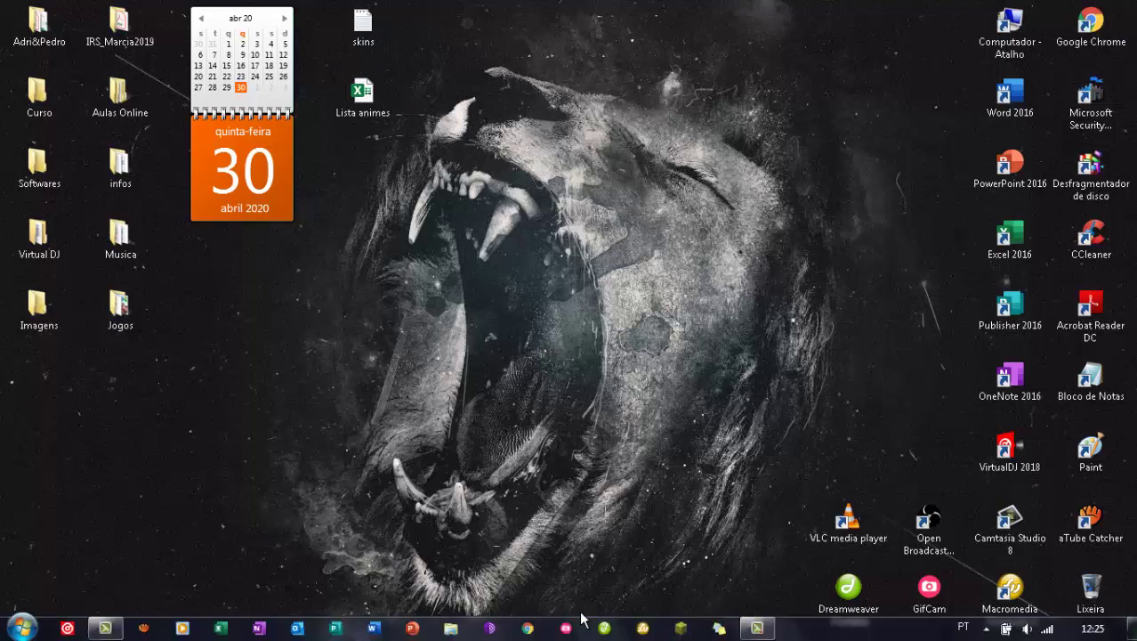
- Switch to Google Chrome and open its download history
mouse_move(763, 632)
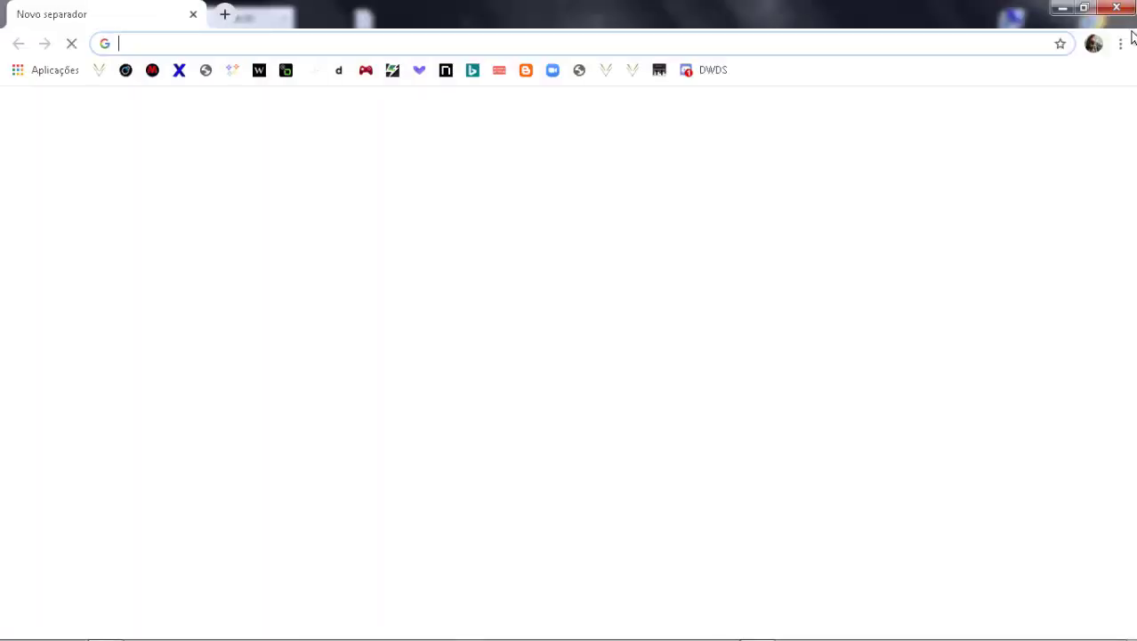
click(1120, 45)
mouse_move(952, 142)
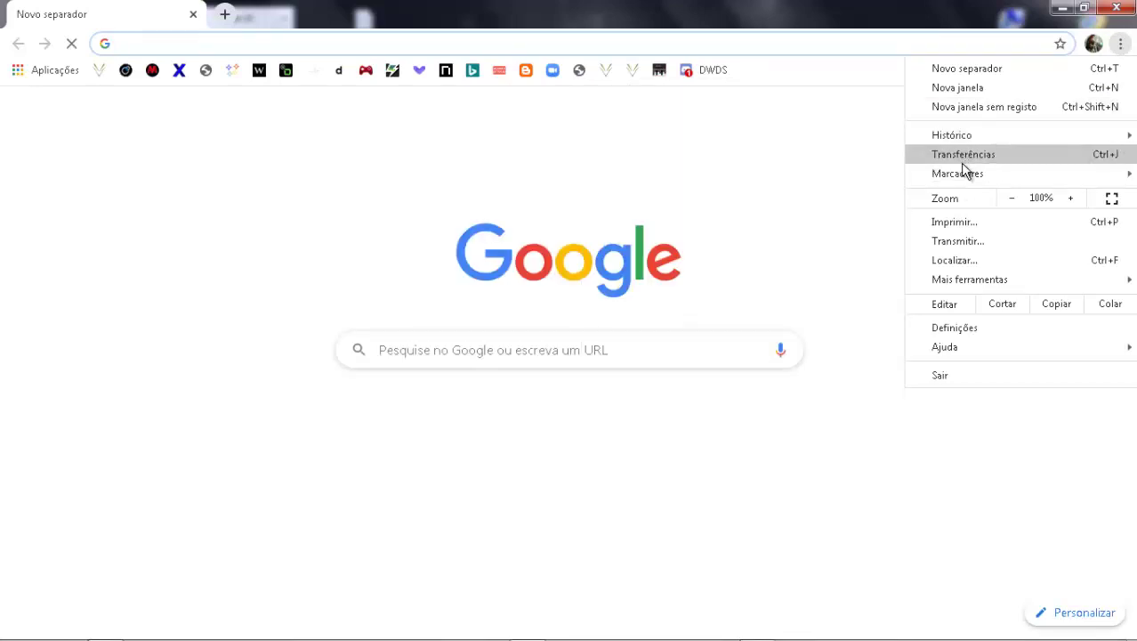
click(962, 157)
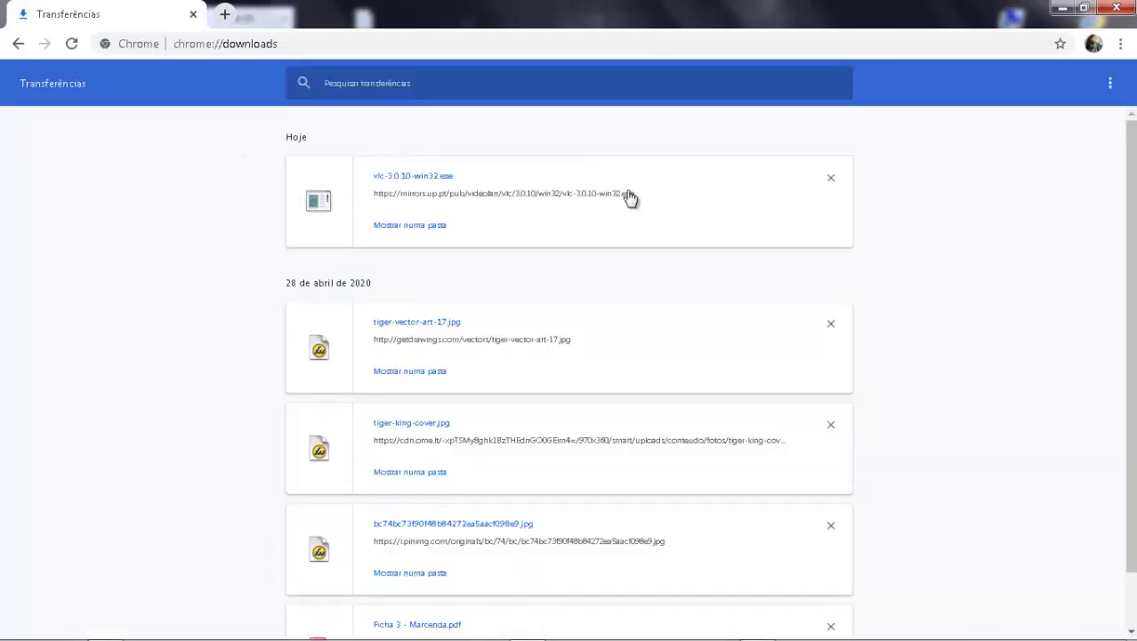
- Remove every entry from the Chrome download list, from vlc-3.0.10-win32.exe to the PDF, and close the browser
click(830, 179)
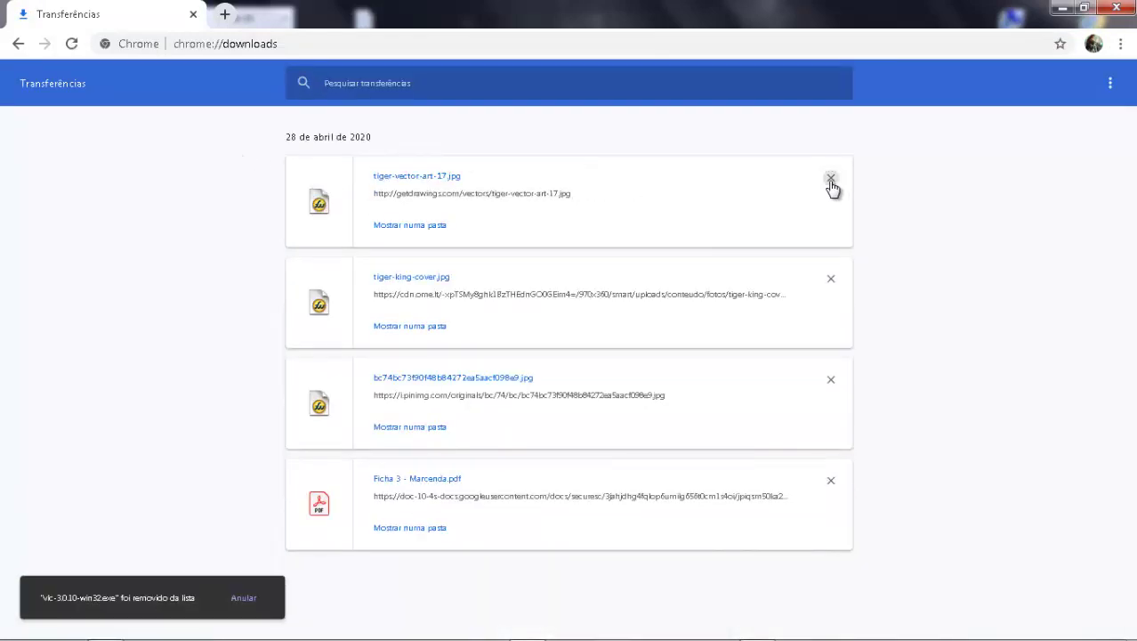
click(830, 180)
click(831, 180)
click(830, 181)
click(830, 181)
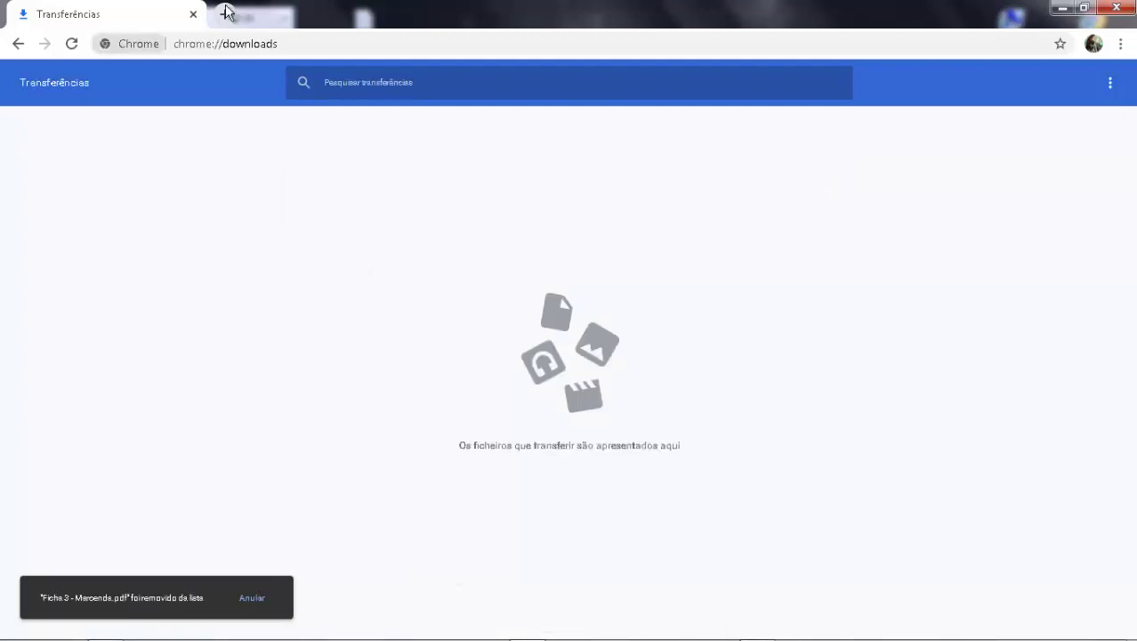
click(1116, 8)
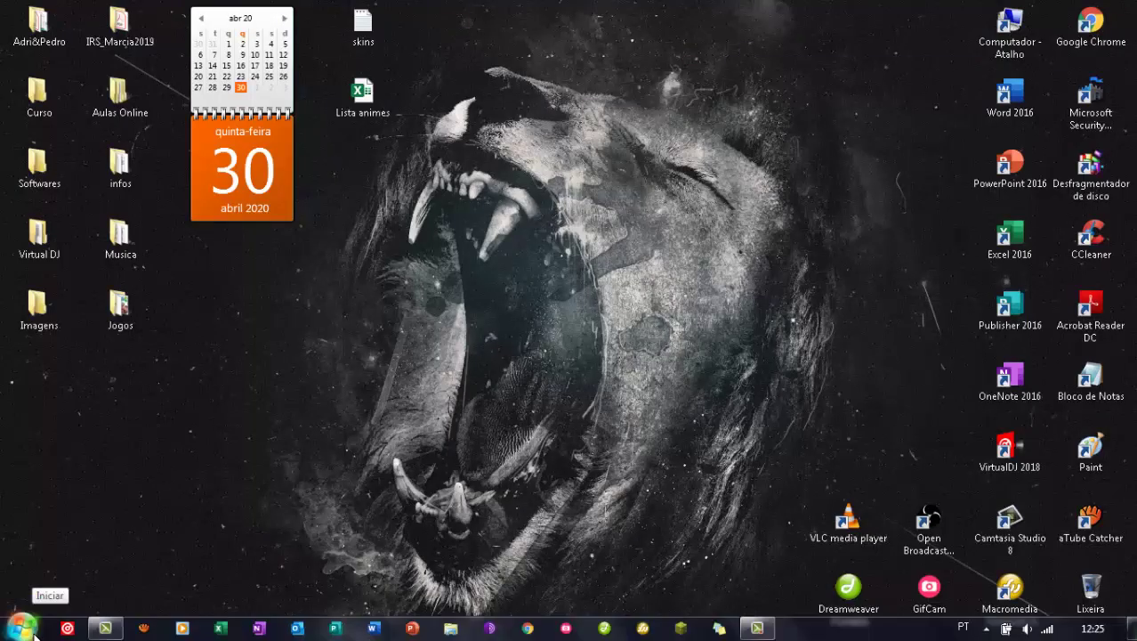
- Move all the files in the user's Downloads folder to the Recycle Bin and close the folder
click(20, 628)
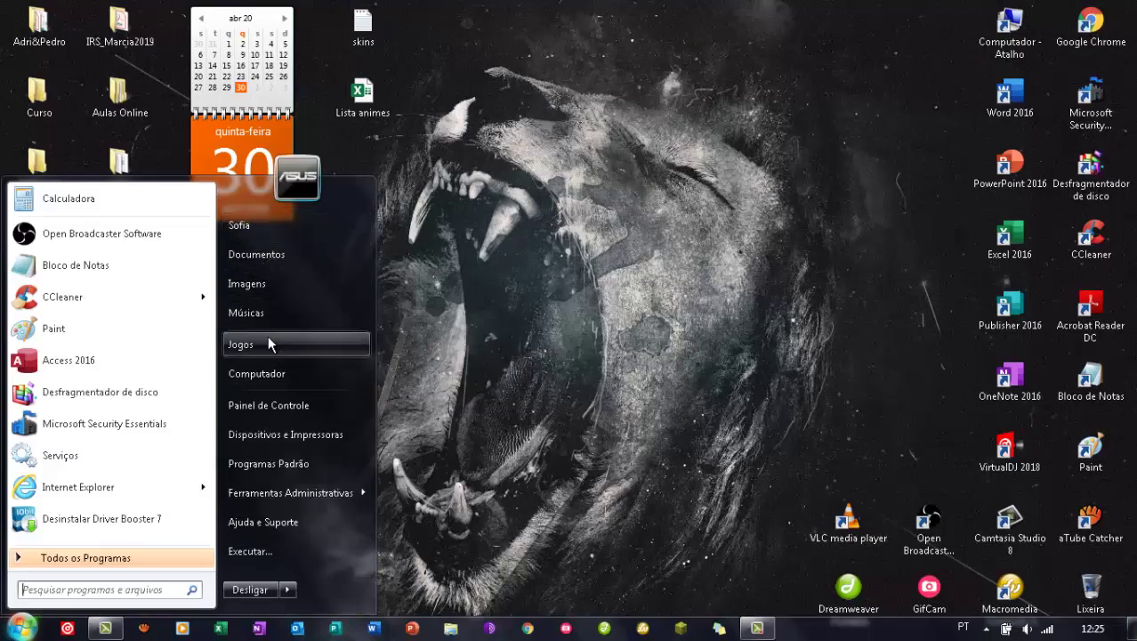
click(256, 374)
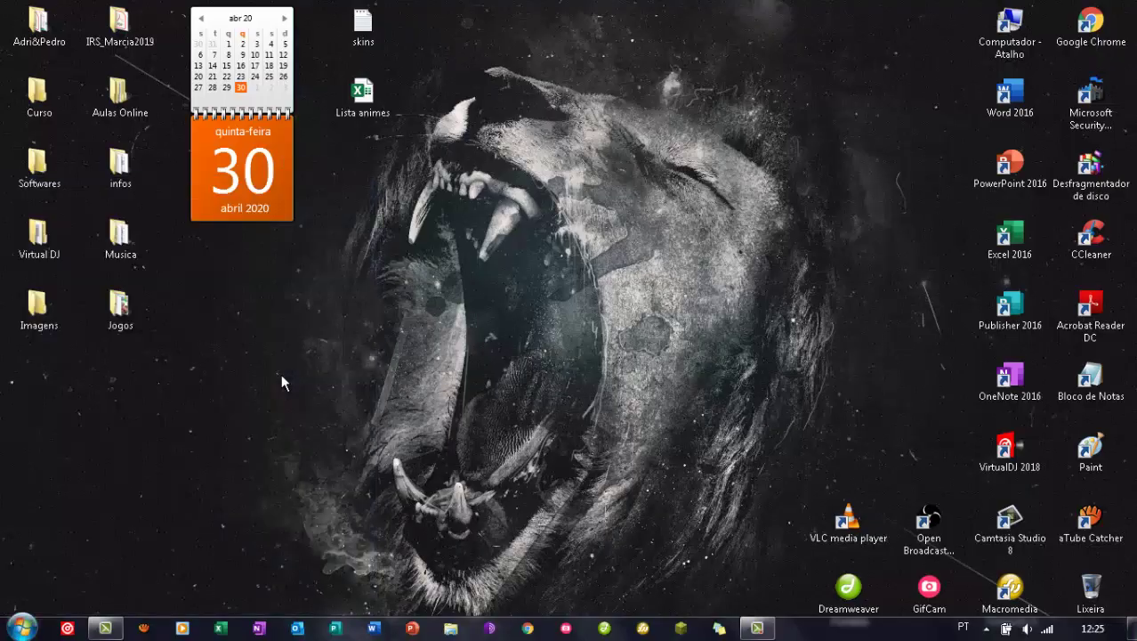
click(72, 129)
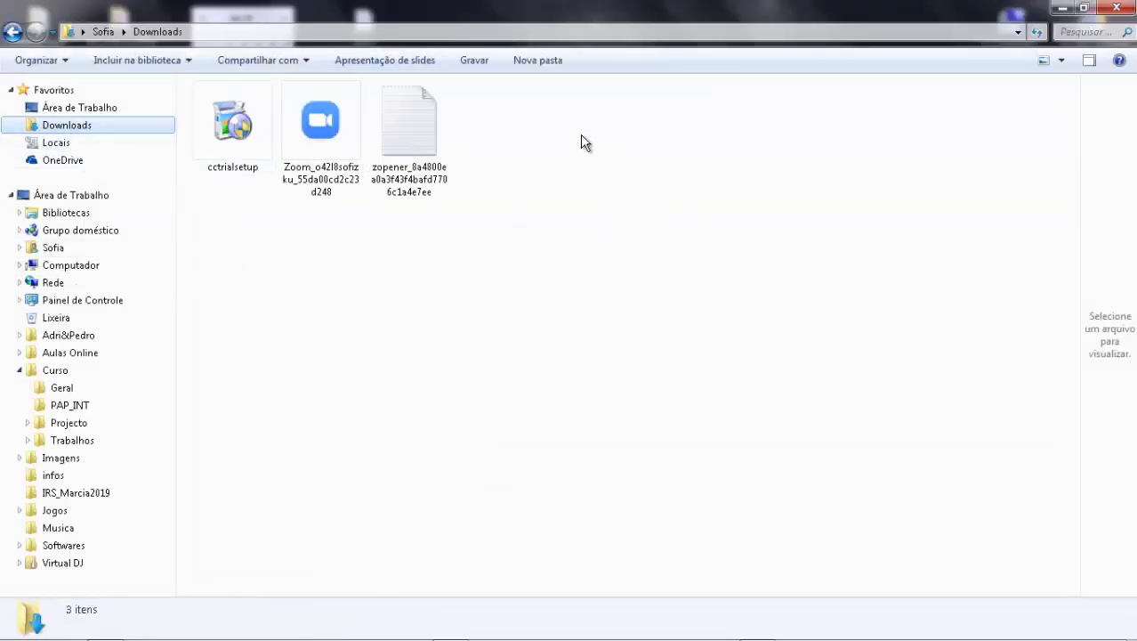
drag(584, 142, 214, 129)
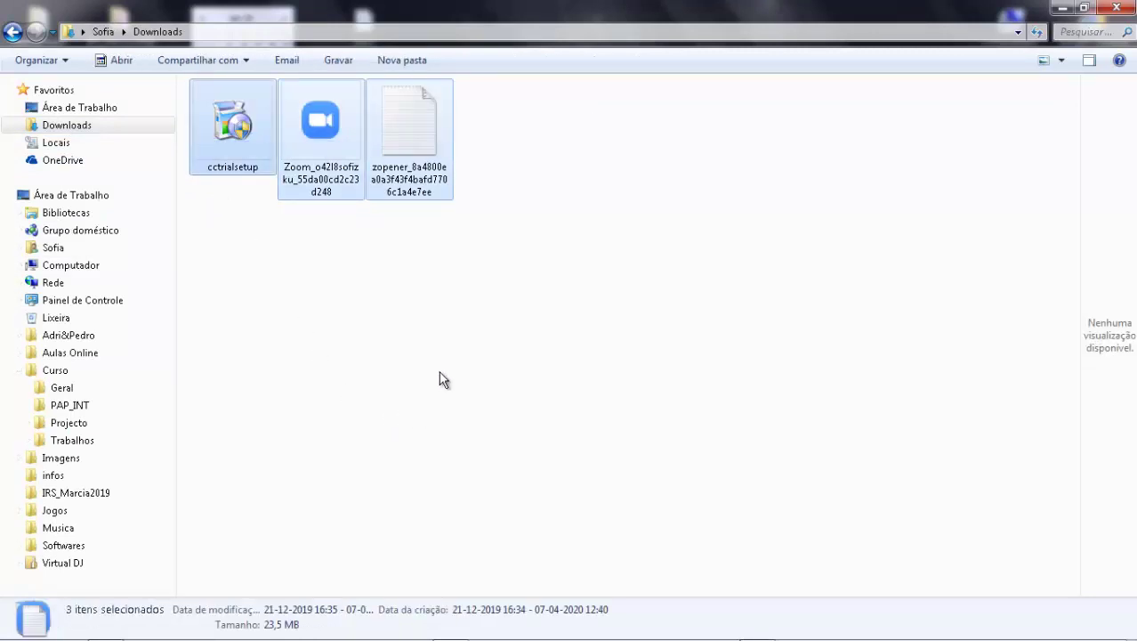
key(Delete)
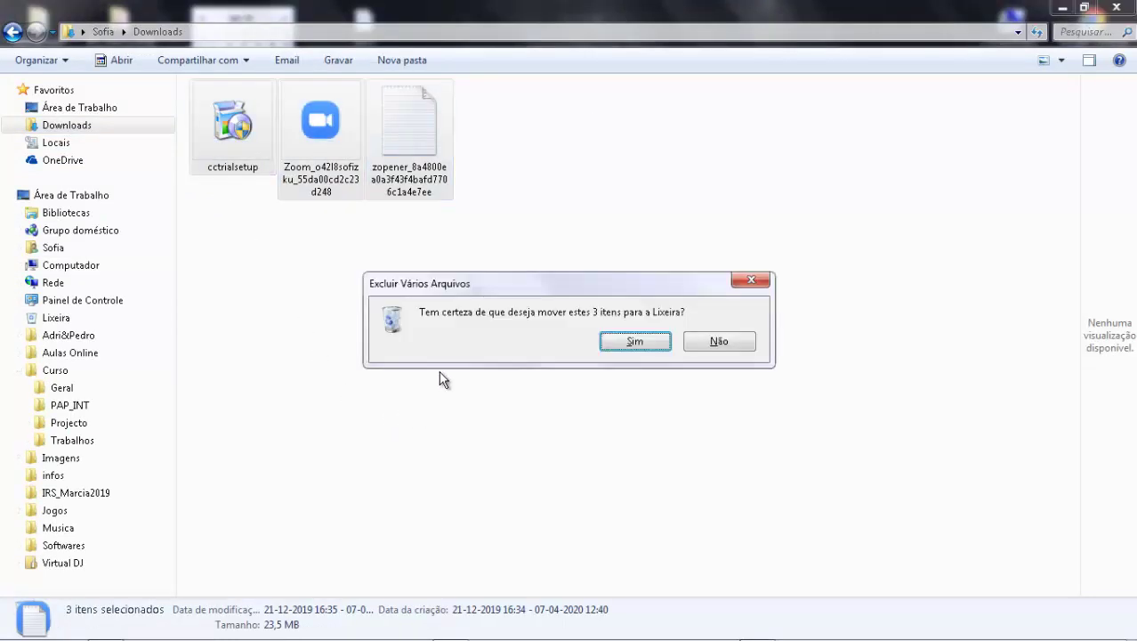
click(636, 341)
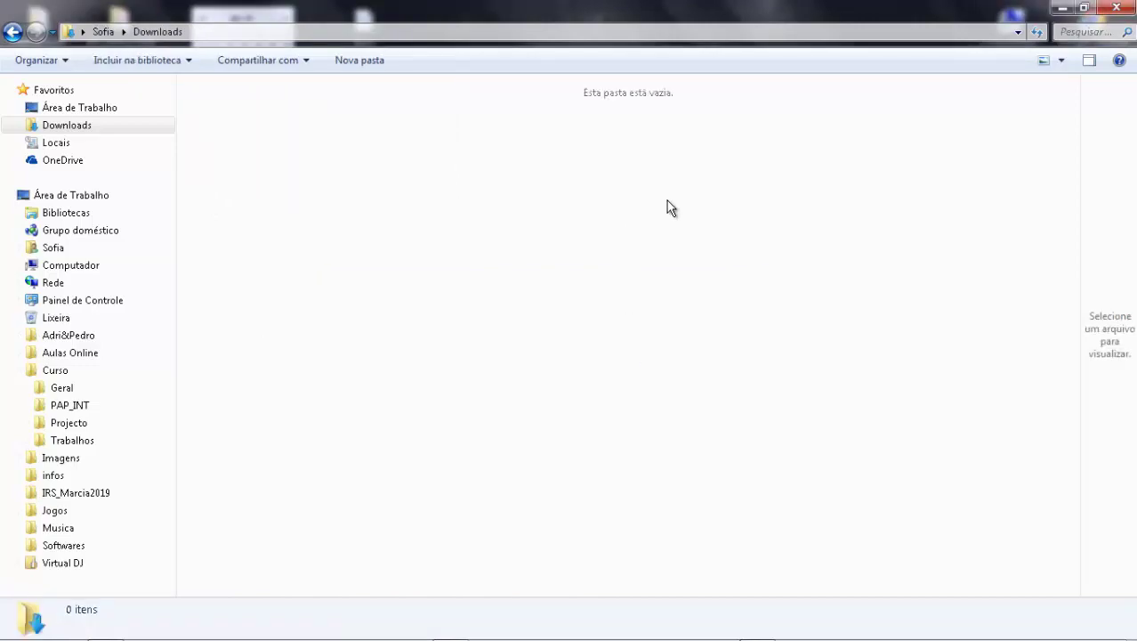
click(1118, 9)
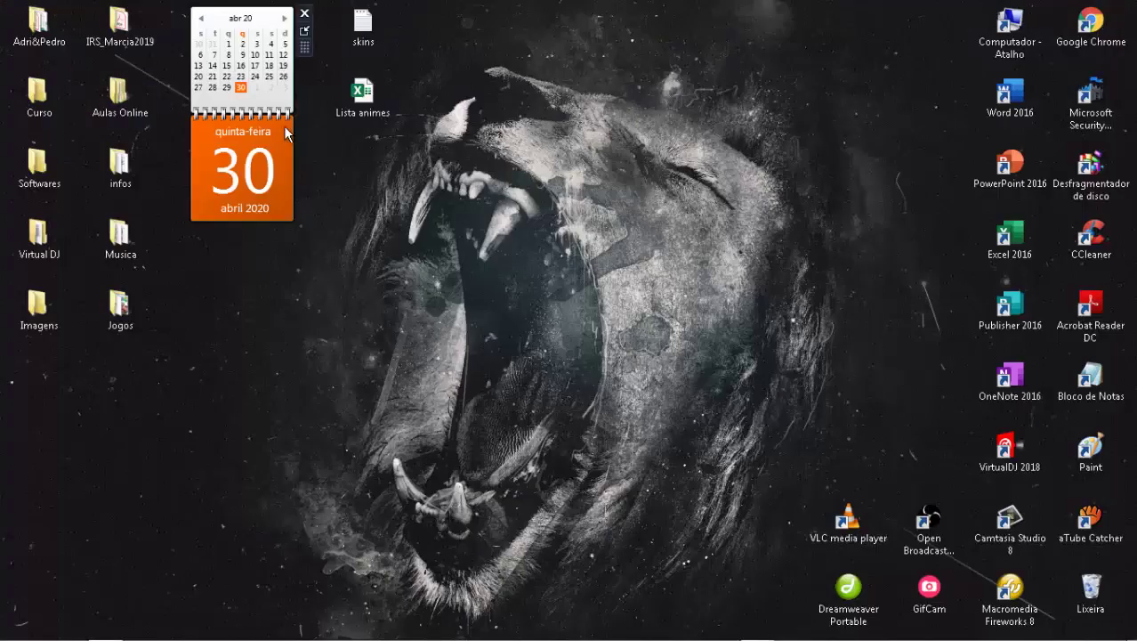
- Empty the Recycle Bin from the desktop, confirm the permanent deletion and deselect its icon
right_click(1096, 589)
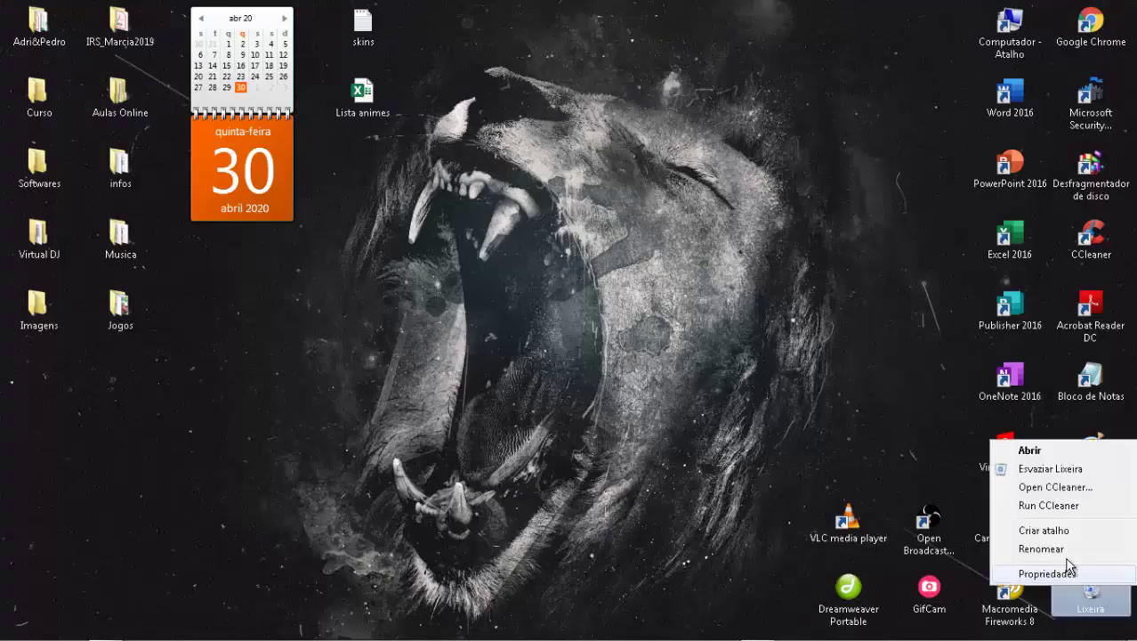
click(1048, 469)
click(641, 342)
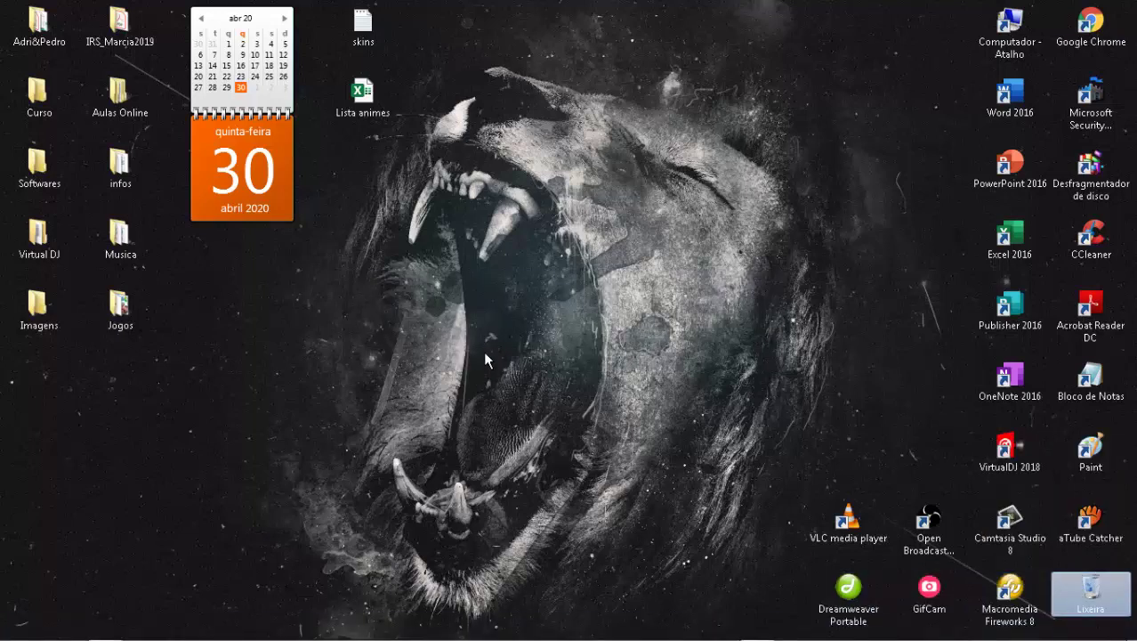
click(371, 414)
- Open the Disk Defragmenter to review its schedule and the status of the drives, and close it
mouse_move(16, 630)
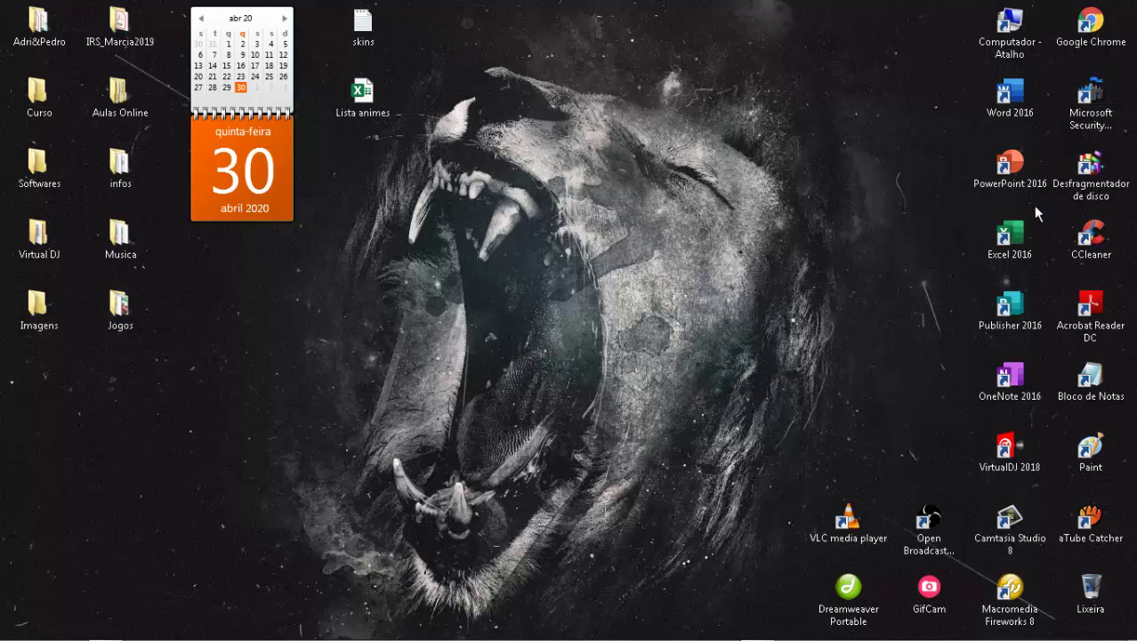
click(1085, 167)
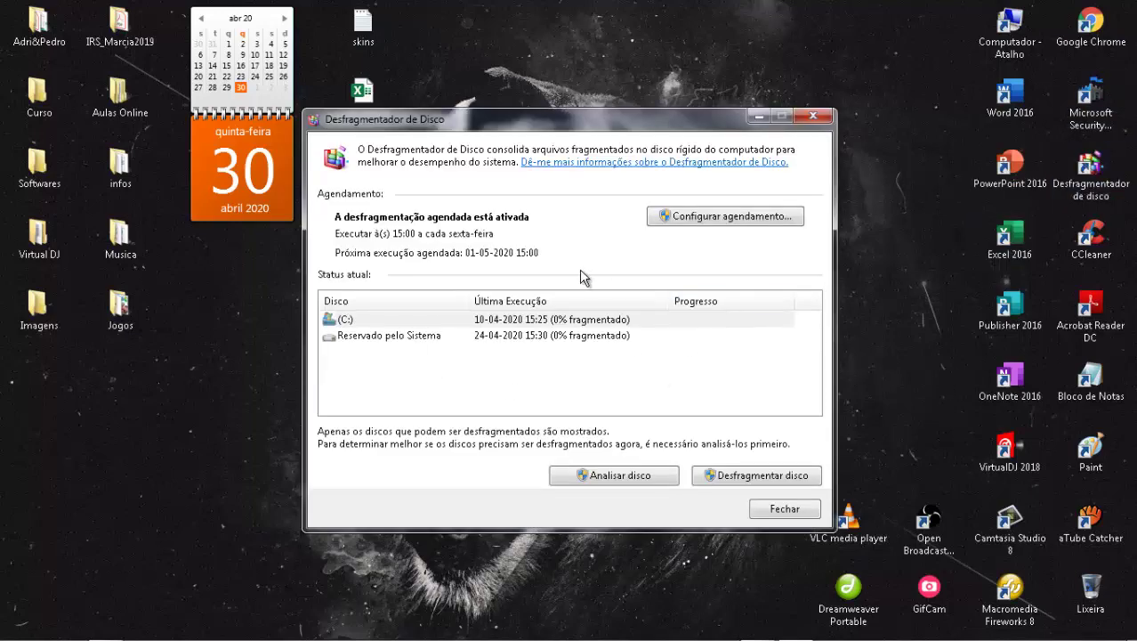
click(785, 512)
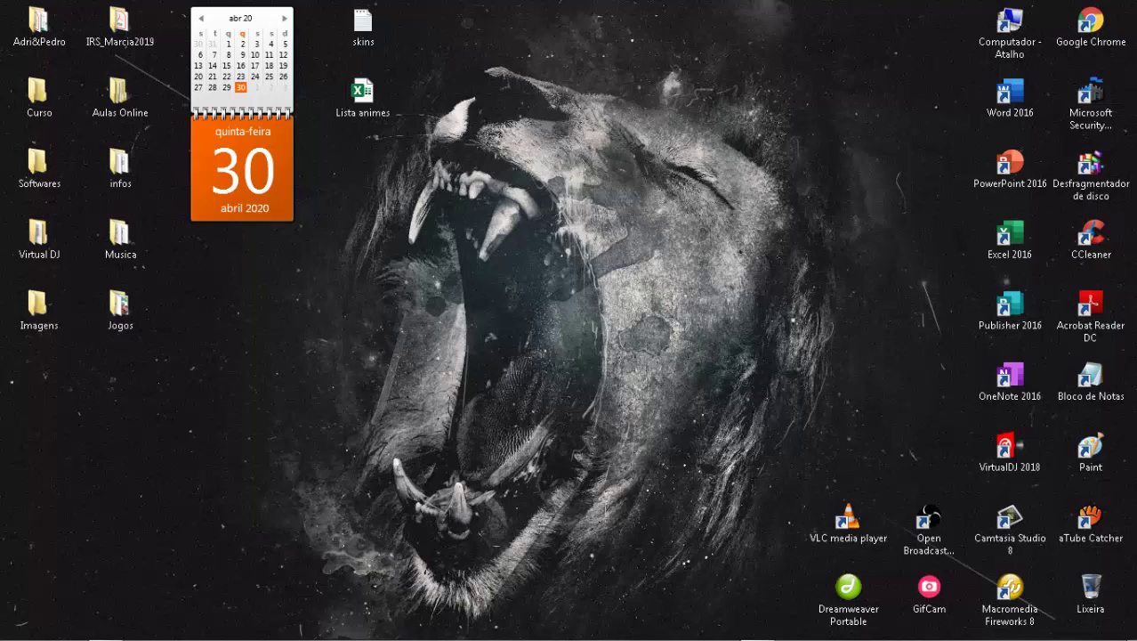
mouse_move(340, 630)
click(756, 628)
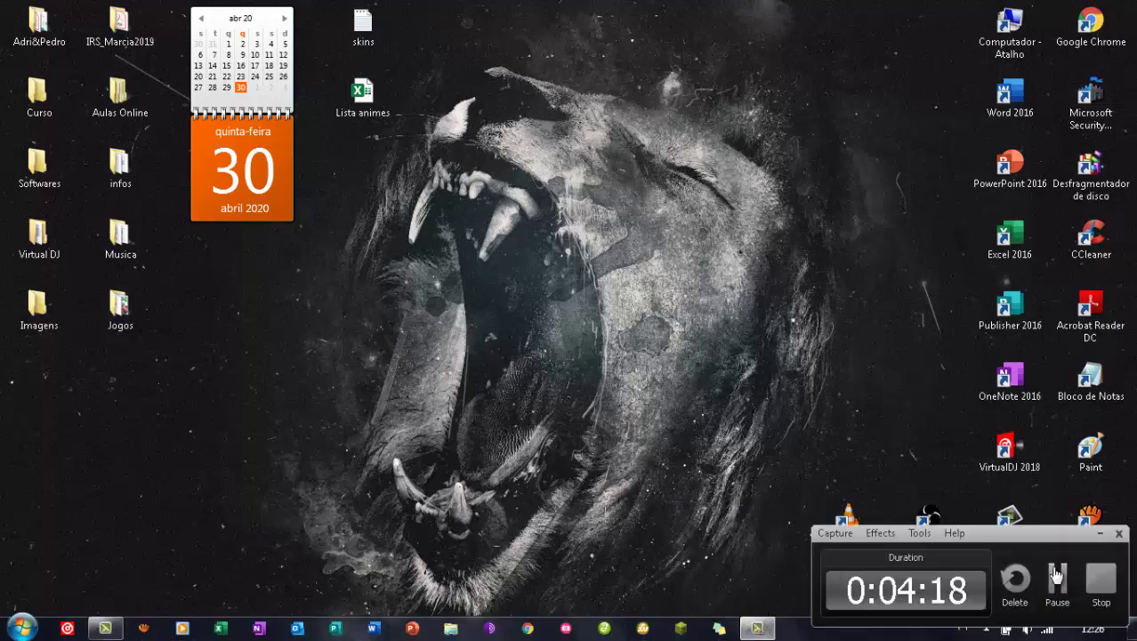